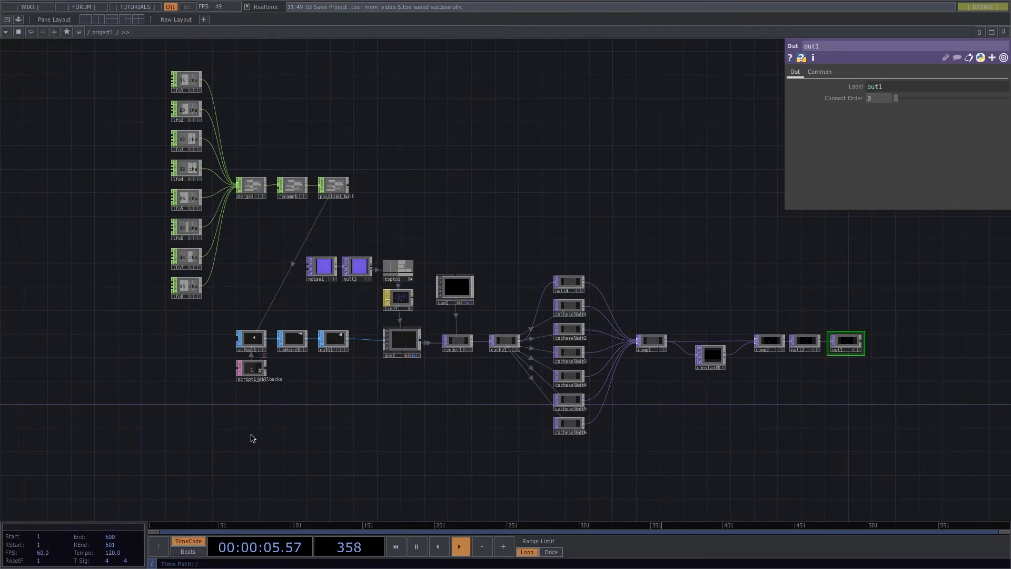
- Collapse the docked script1_callbacks DAT into the script1 operator
scroll(272, 431, up, 3)
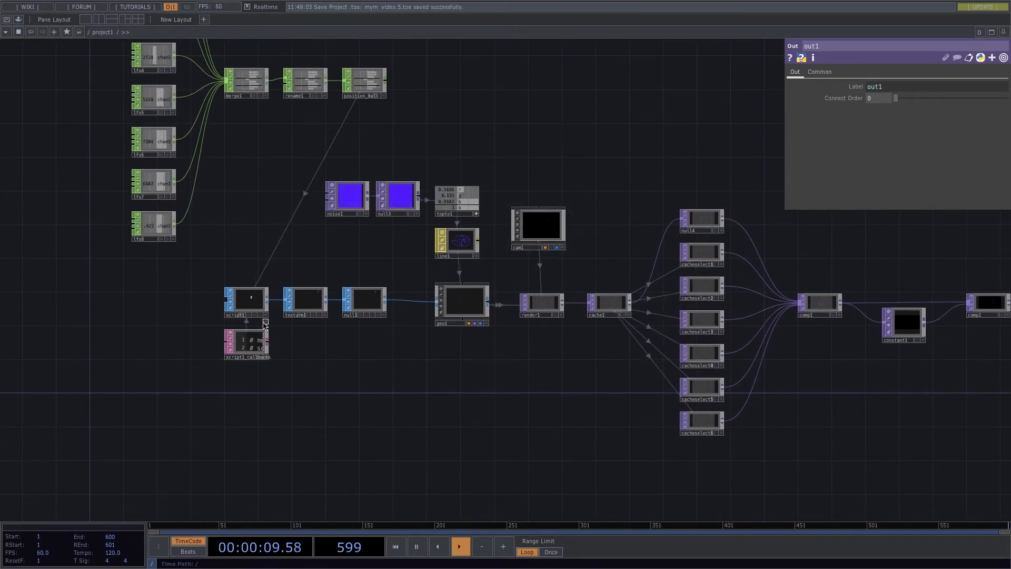
click(265, 322)
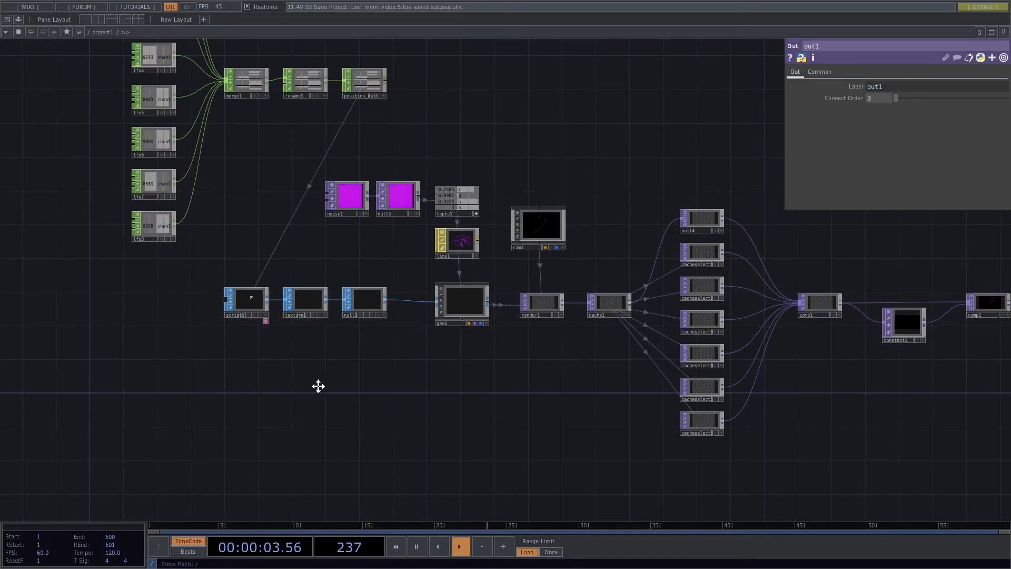
- Examine the whole network, from the LFO channels and the script chain through rendering and caching to the final output
drag(318, 386, 355, 383)
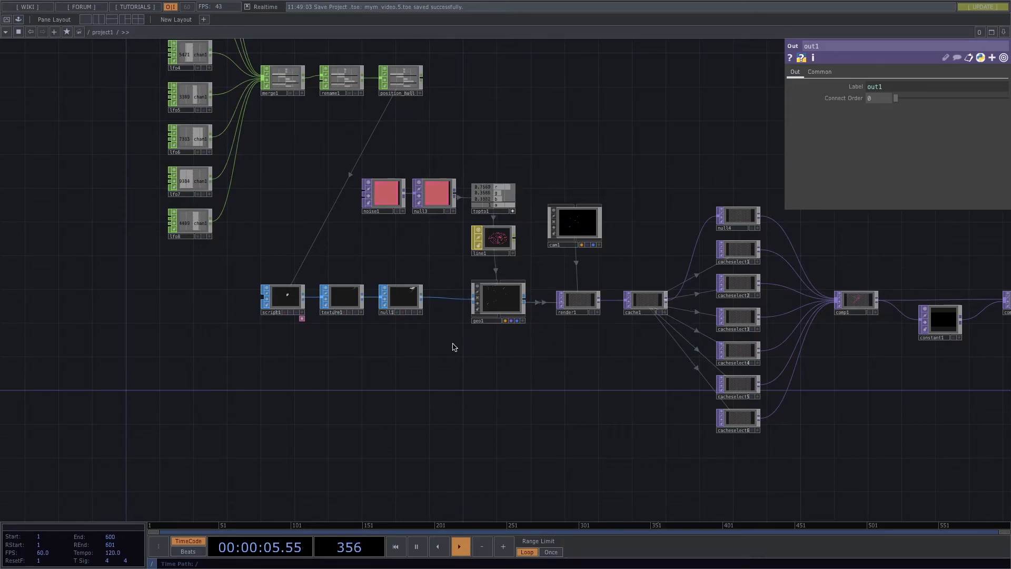
drag(475, 355, 482, 332)
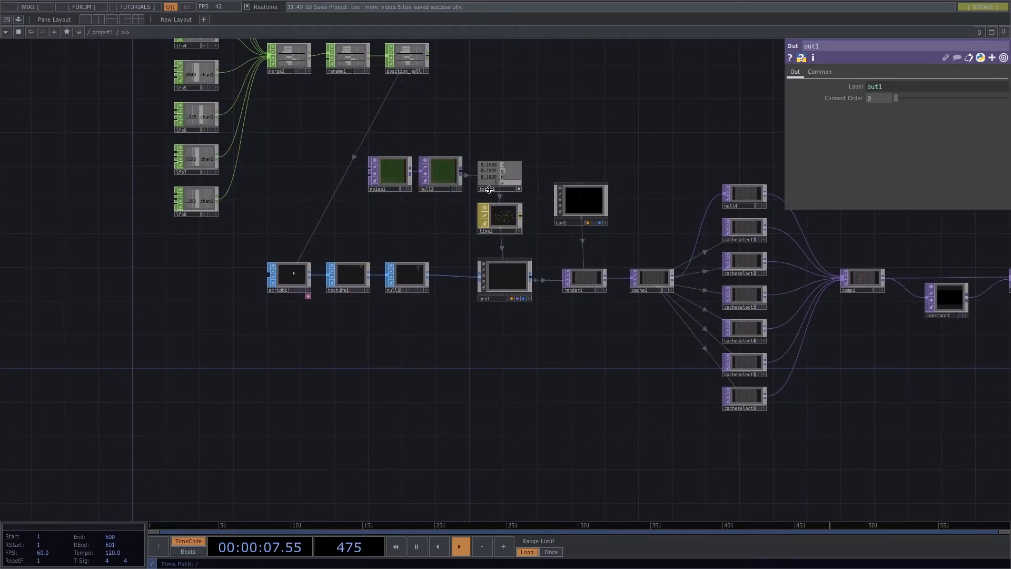
drag(508, 354, 478, 361)
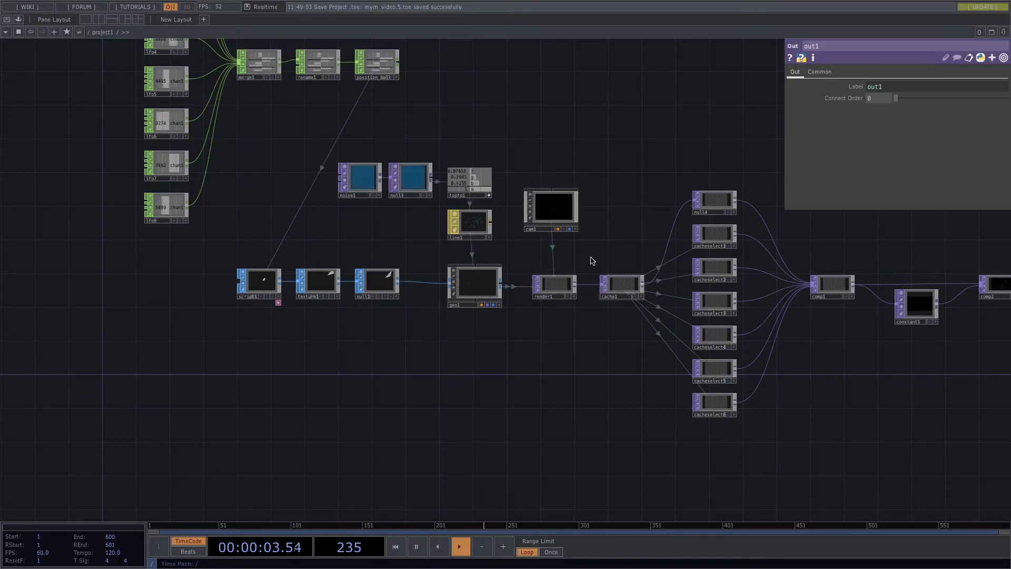
middle_drag(520, 330, 532, 331)
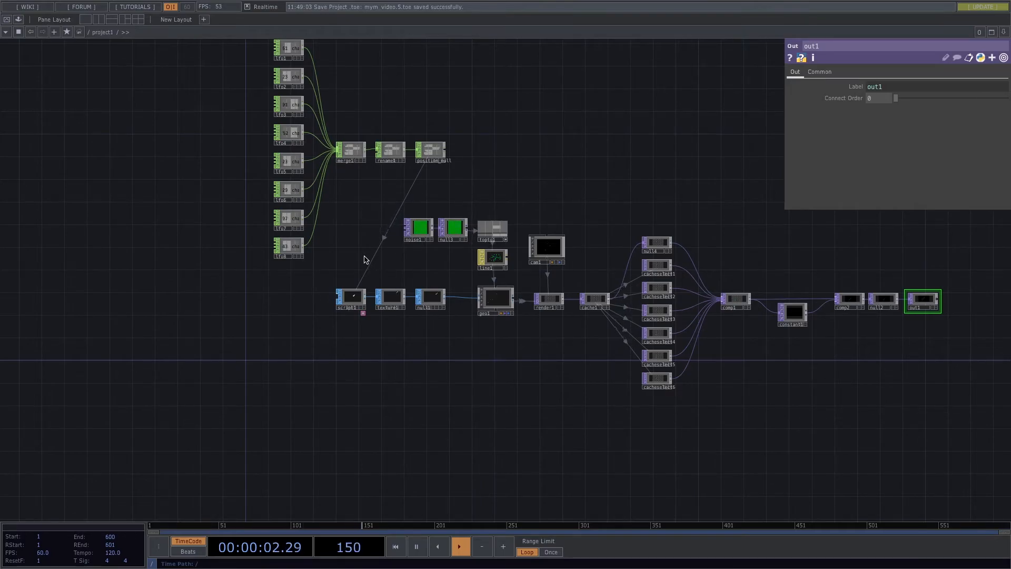
mouse_move(511, 349)
middle_down()
mouse_move(499, 350)
mouse_move(513, 351)
middle_up()
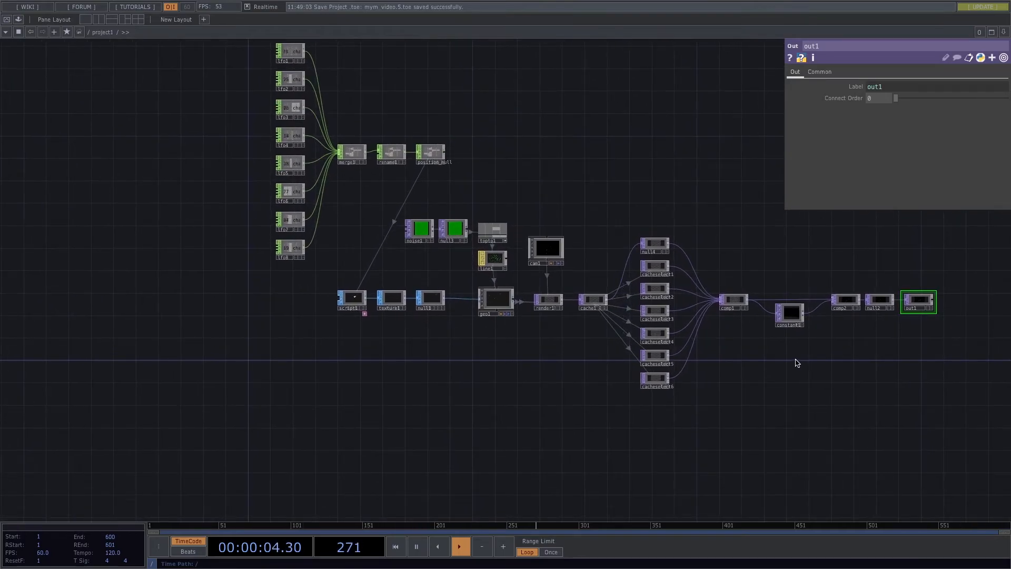
middle_drag(433, 383, 562, 378)
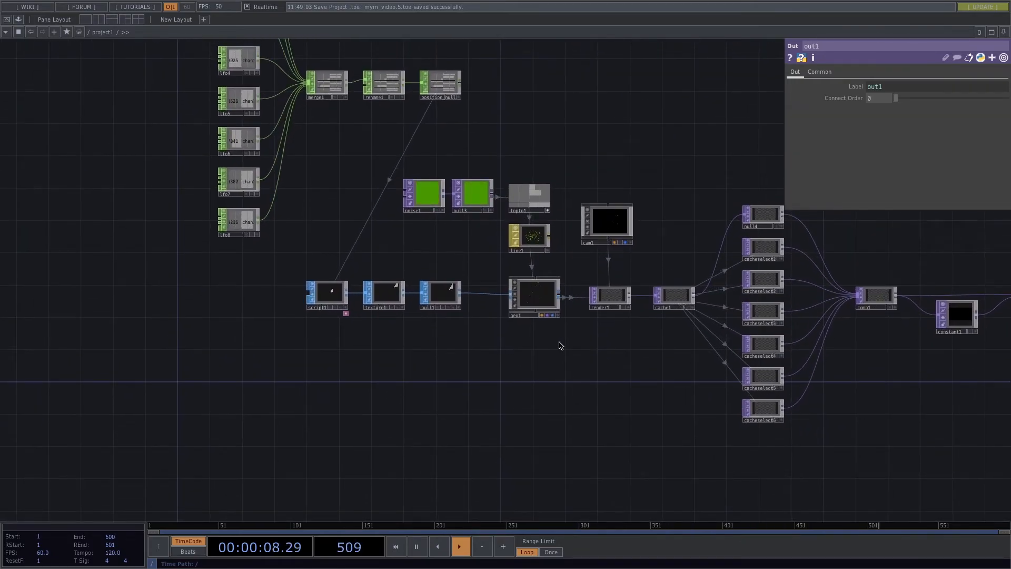
drag(195, 401, 189, 414)
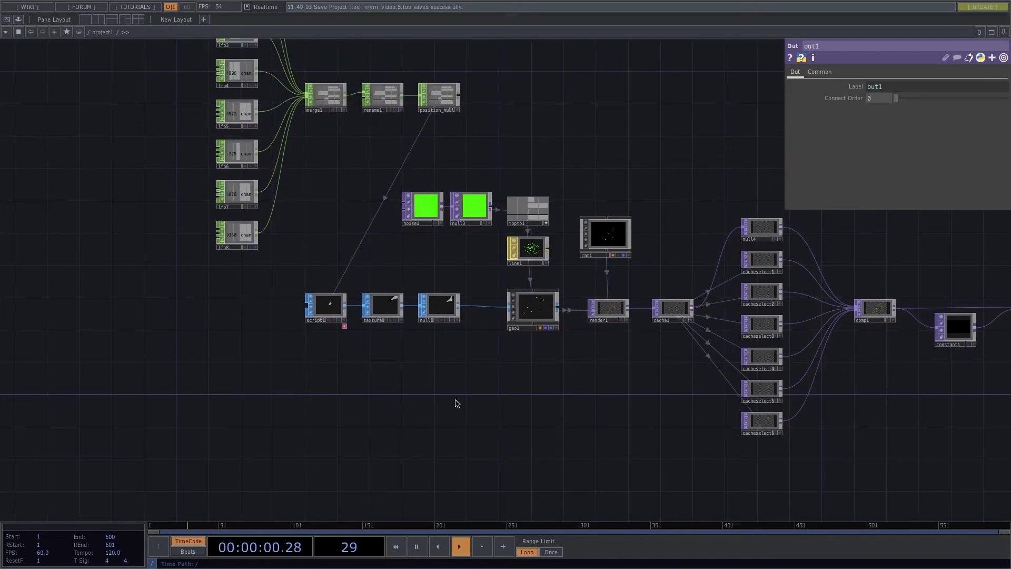
middle_drag(456, 400, 436, 381)
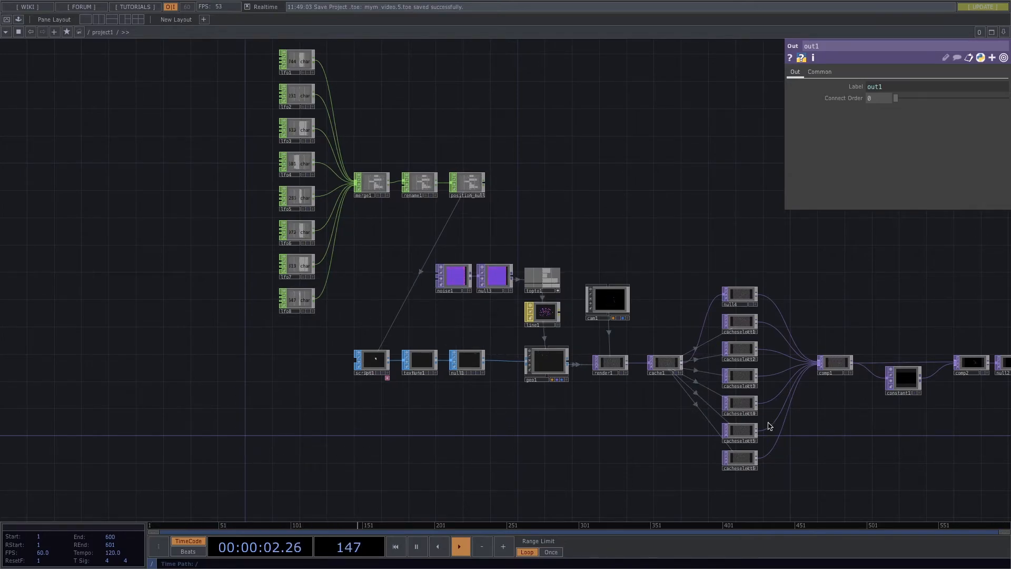
scroll(411, 421, down, 2)
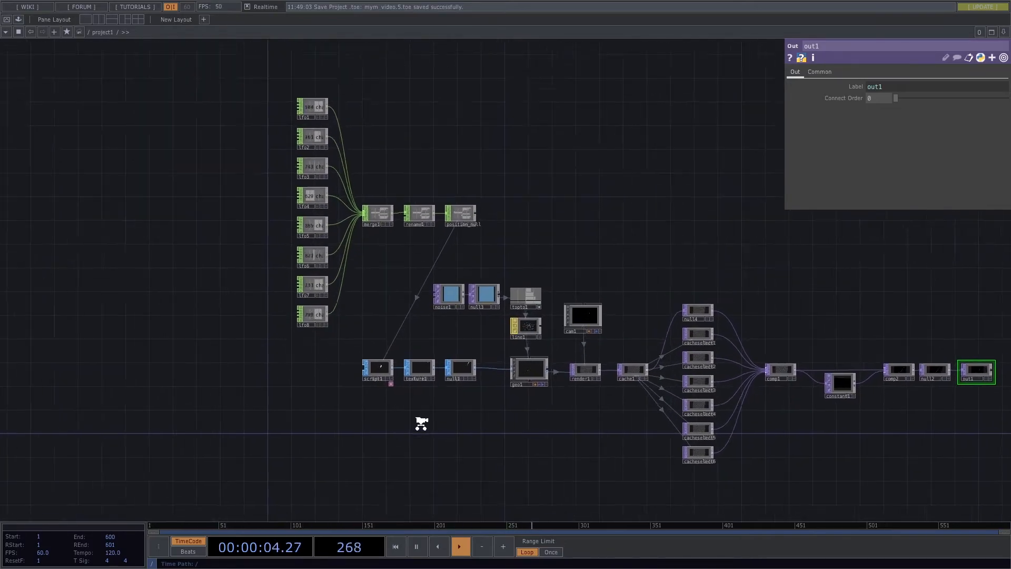
- Move the LFO, merge1, rename1, position_null, script1, texture1 and null1 operators left, apart from the noise and geometry operators
scroll(369, 411, up, 2)
drag(490, 405, 281, 363)
drag(388, 390, 446, 392)
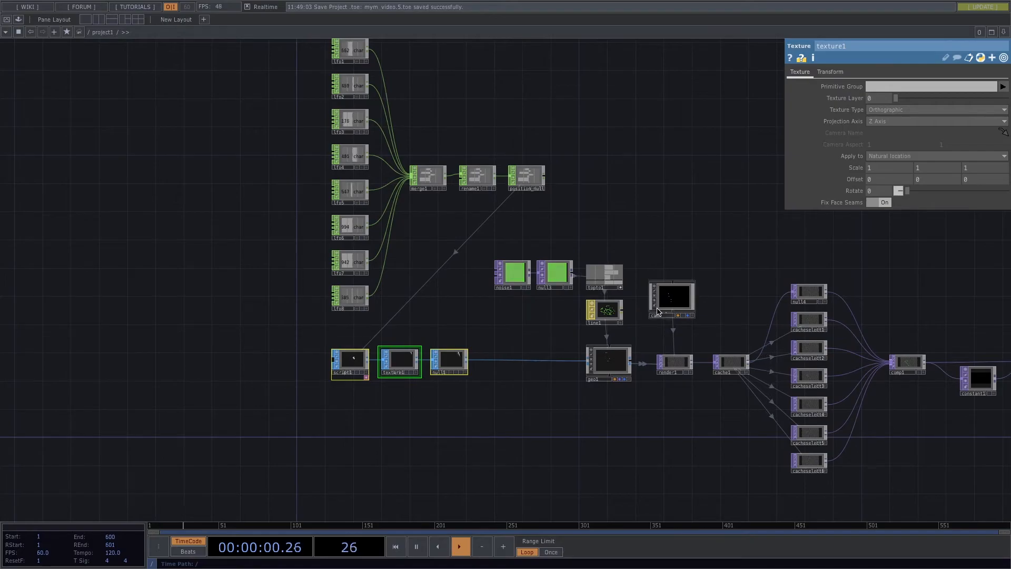
drag(354, 125, 481, 384)
drag(474, 181, 426, 180)
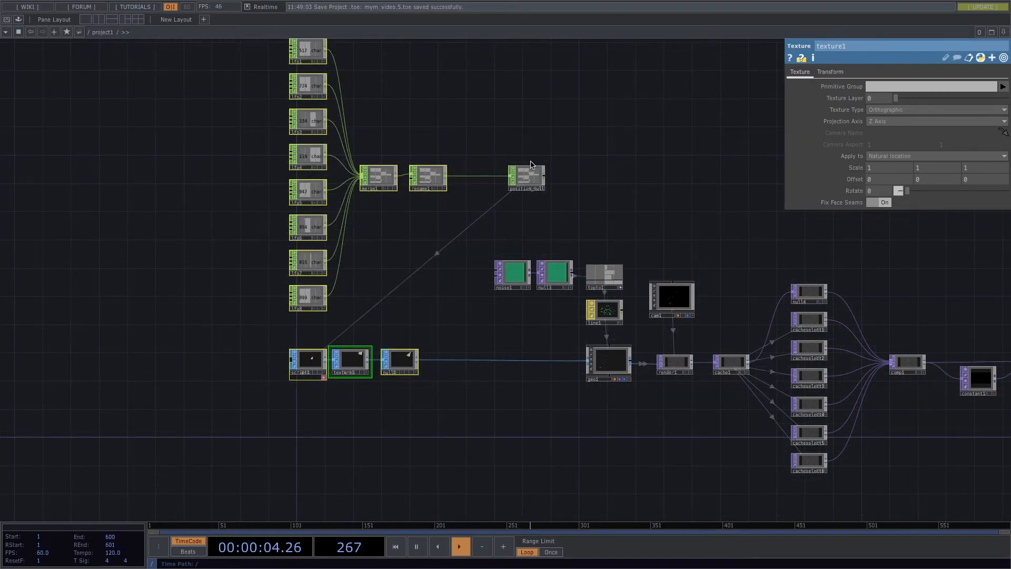
drag(526, 176, 476, 175)
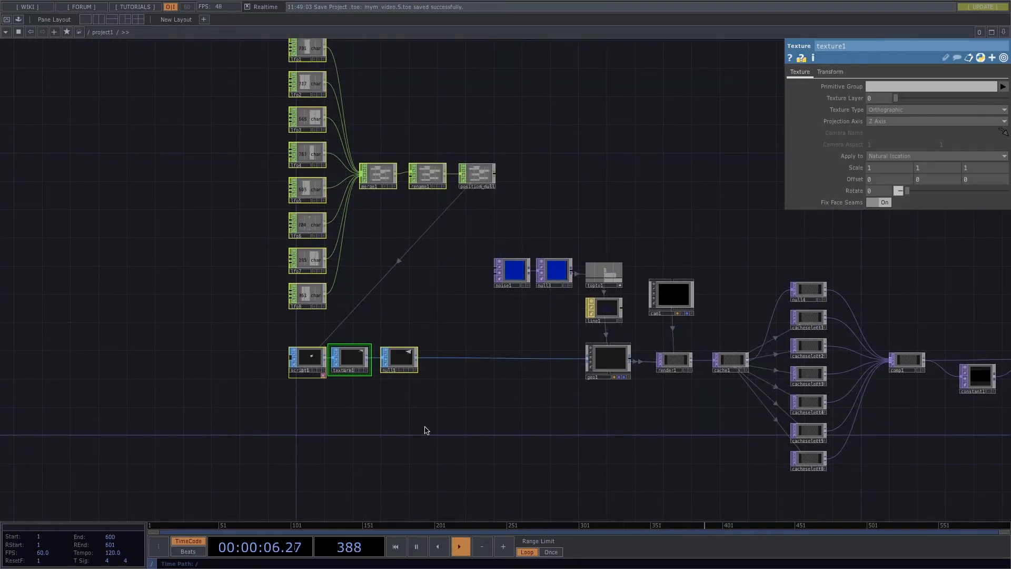
- Collapse the LFO-to-position_null chain and the script1, texture1 and null1 chain into one Base component, and place it level with geo1
scroll(448, 376, up, 3)
scroll(436, 383, down, 3)
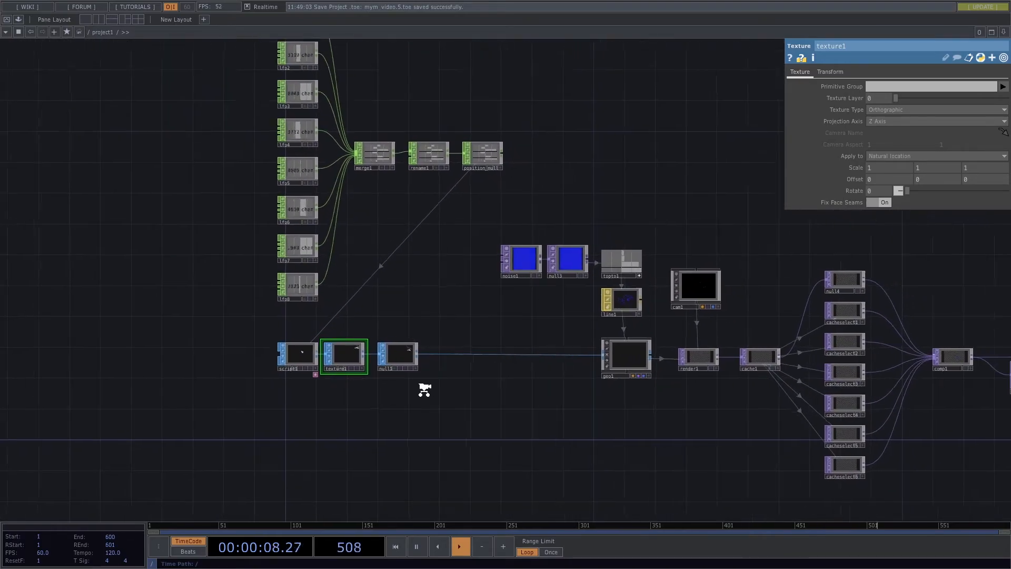
middle_drag(253, 314, 265, 385)
drag(263, 82, 492, 491)
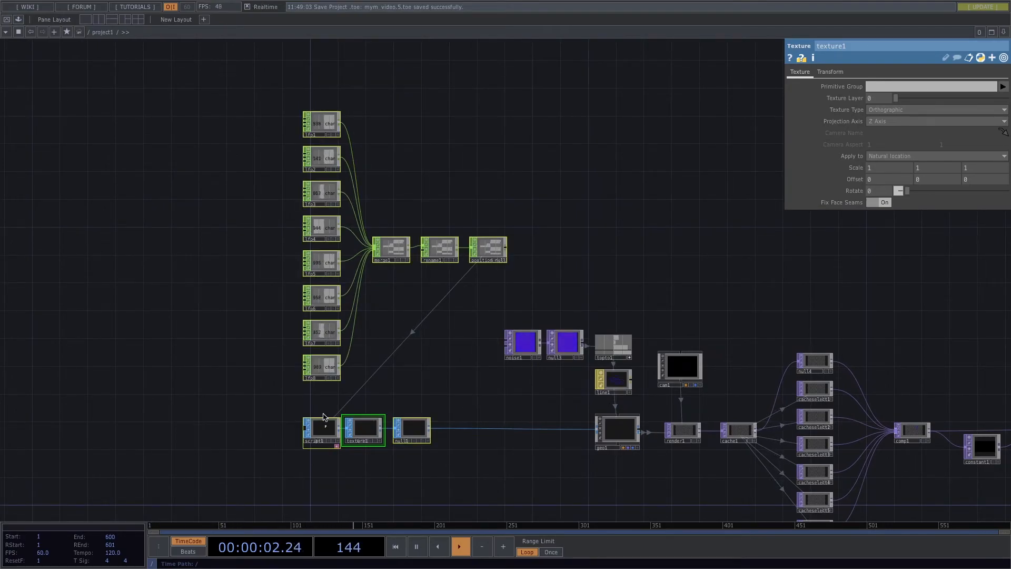
scroll(454, 441, up, 3)
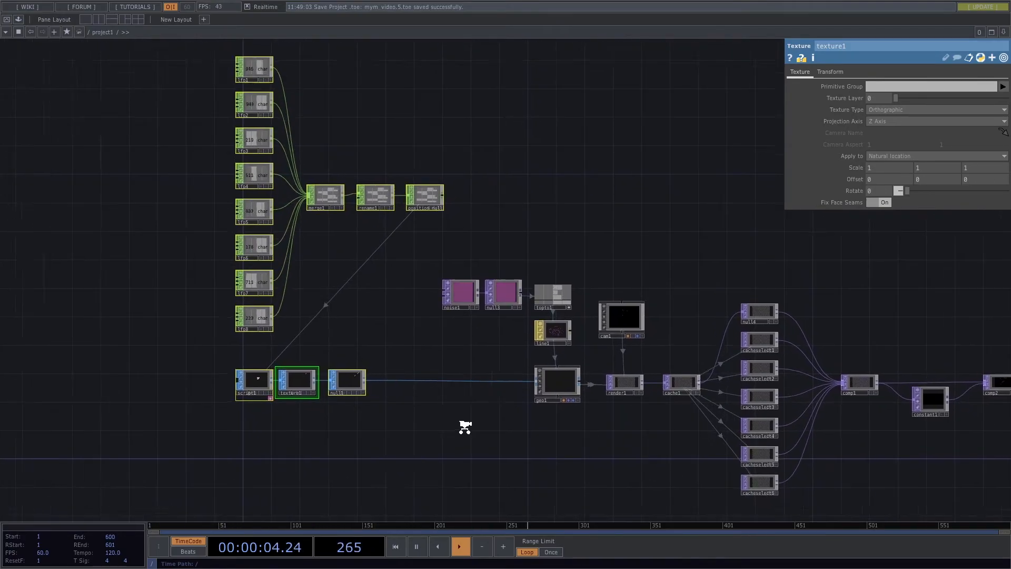
middle_drag(413, 341, 463, 484)
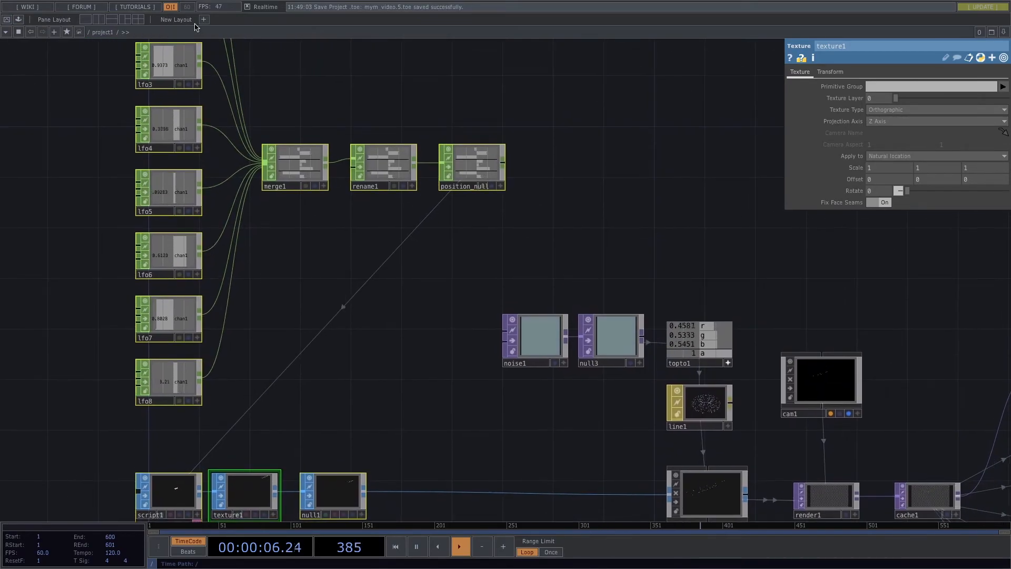
middle_drag(392, 297, 418, 144)
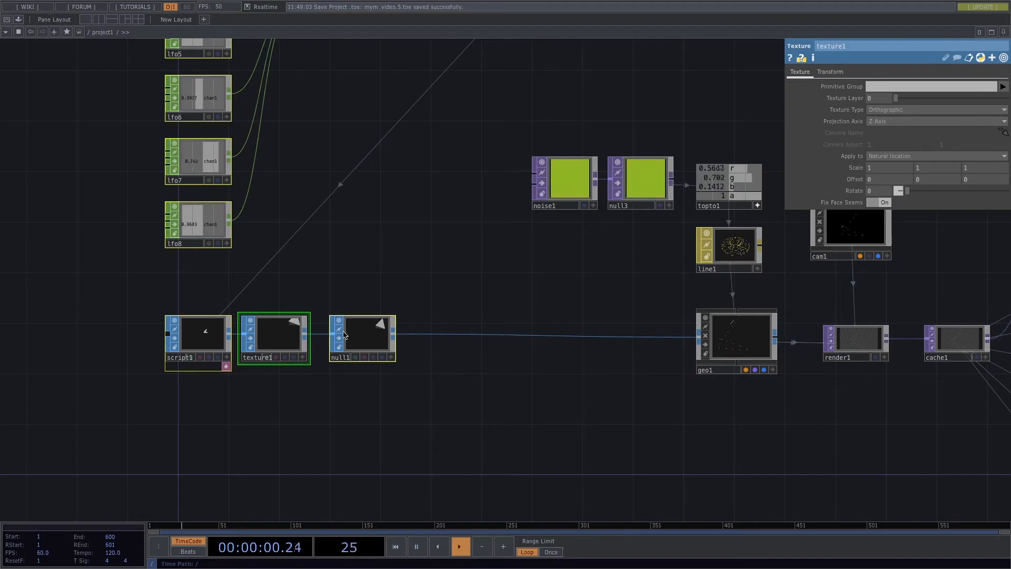
middle_drag(446, 421, 414, 432)
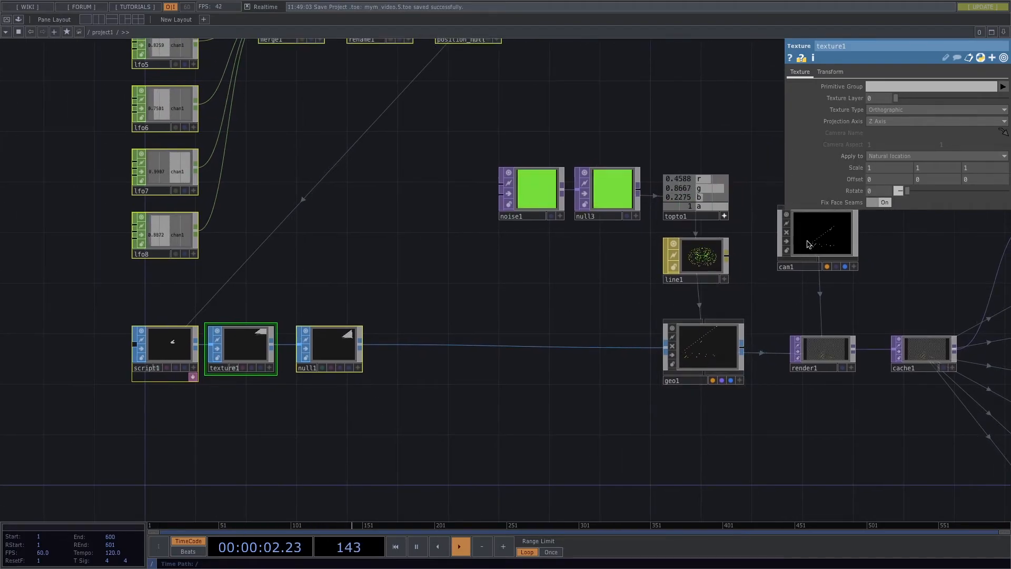
scroll(412, 247, down, 5)
scroll(427, 240, up, 1)
right_click(329, 143)
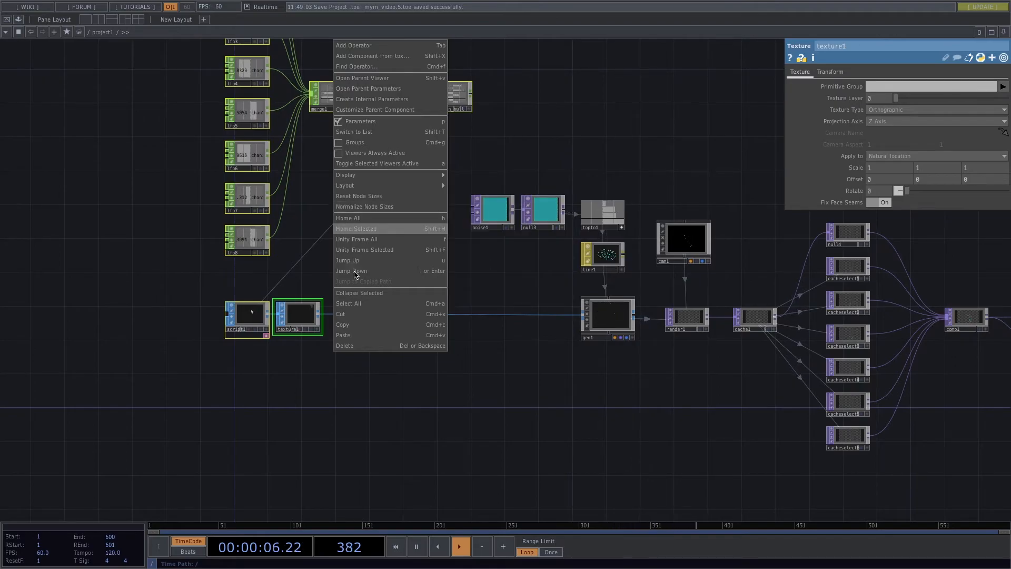
click(358, 293)
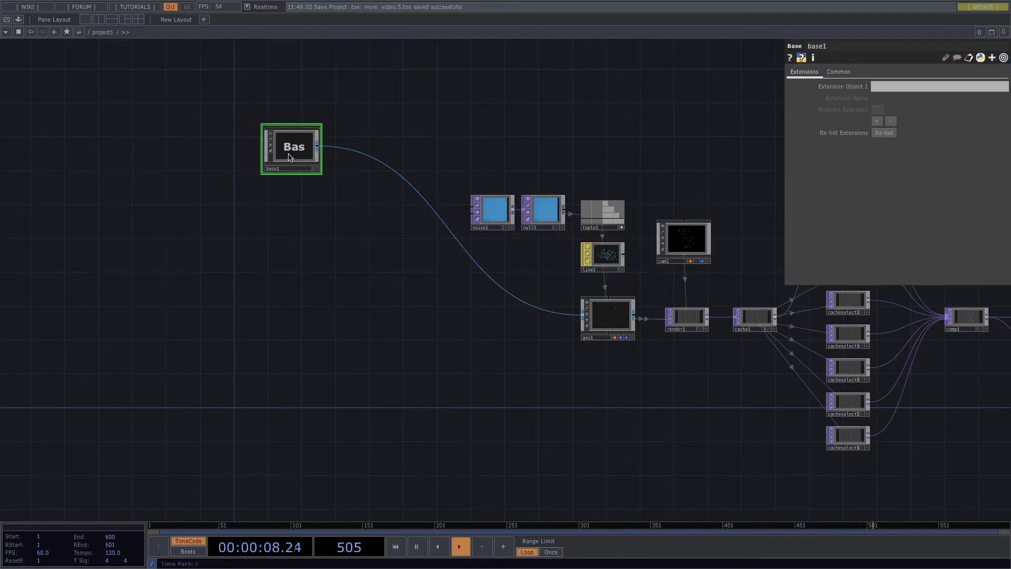
drag(297, 154, 325, 315)
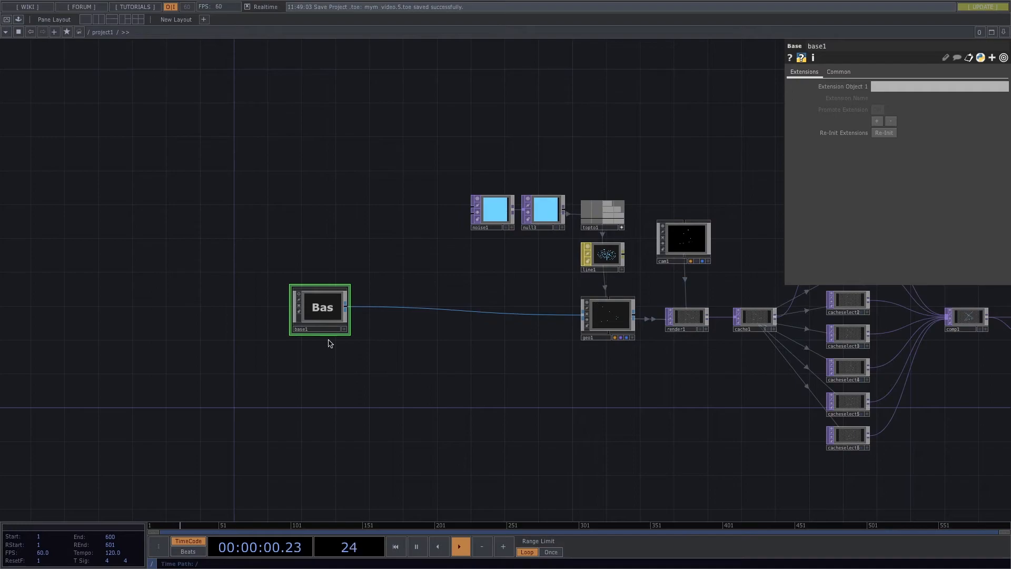
- Line up the output operator with null1 inside base1 and return to the parent network
scroll(363, 368, up, 3)
scroll(293, 261, up, 2)
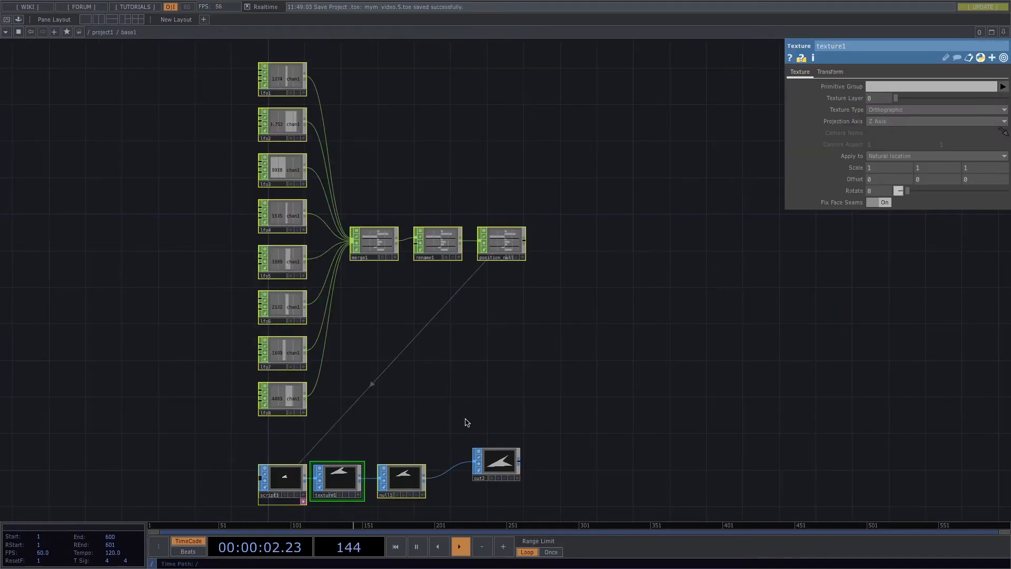
key(u)
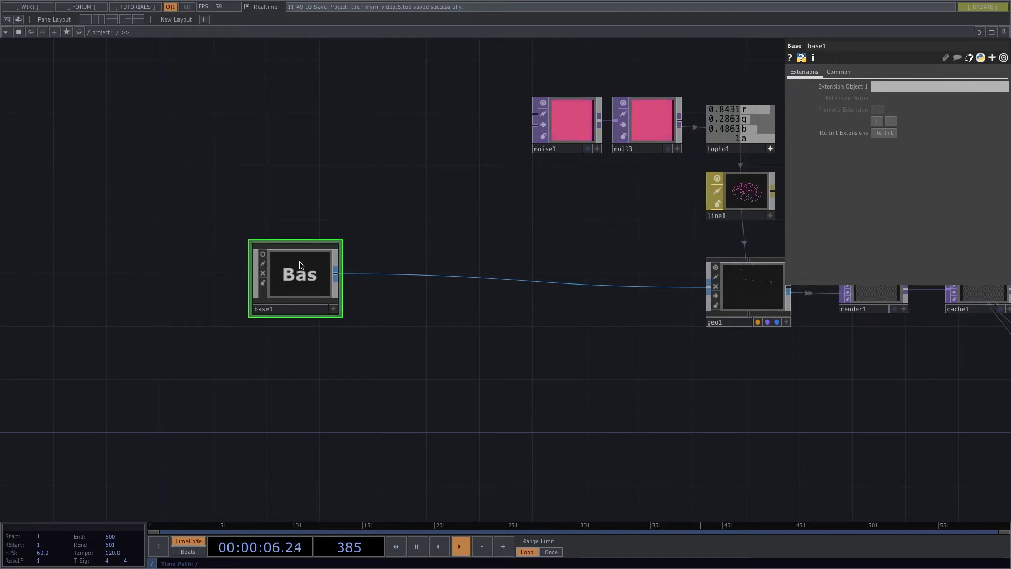
scroll(300, 268, up, 2)
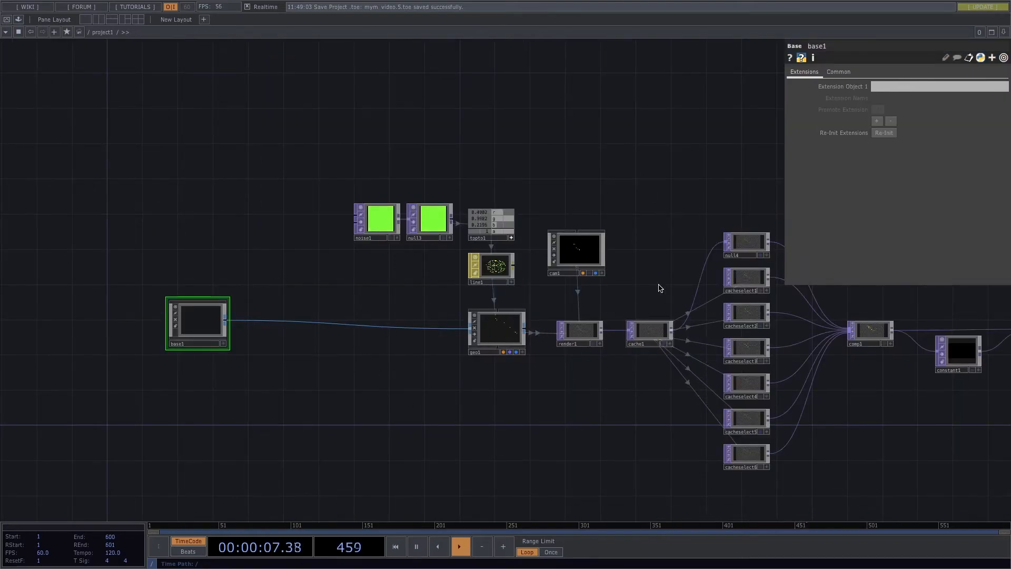
drag(406, 406, 121, 421)
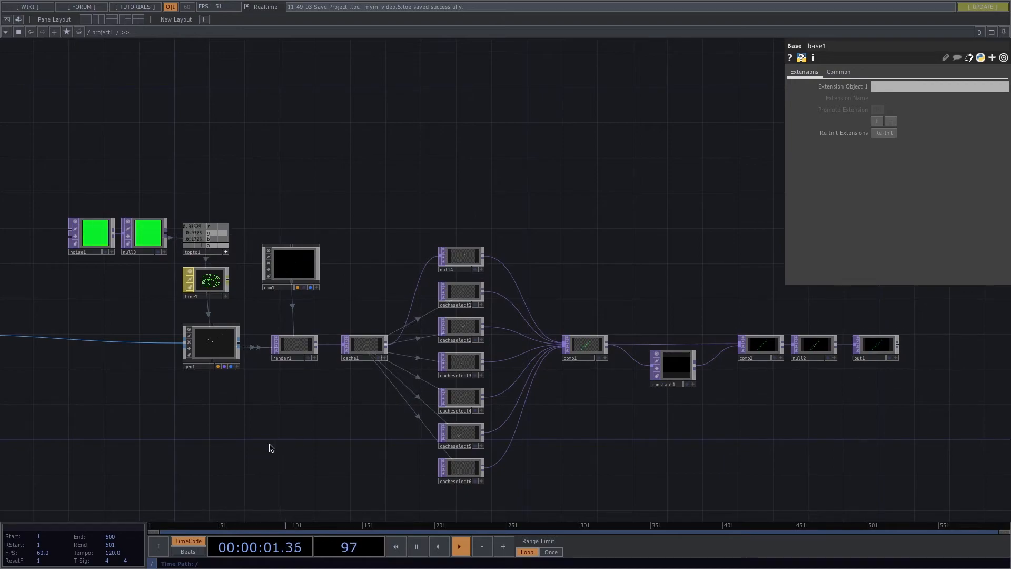
drag(271, 445, 747, 437)
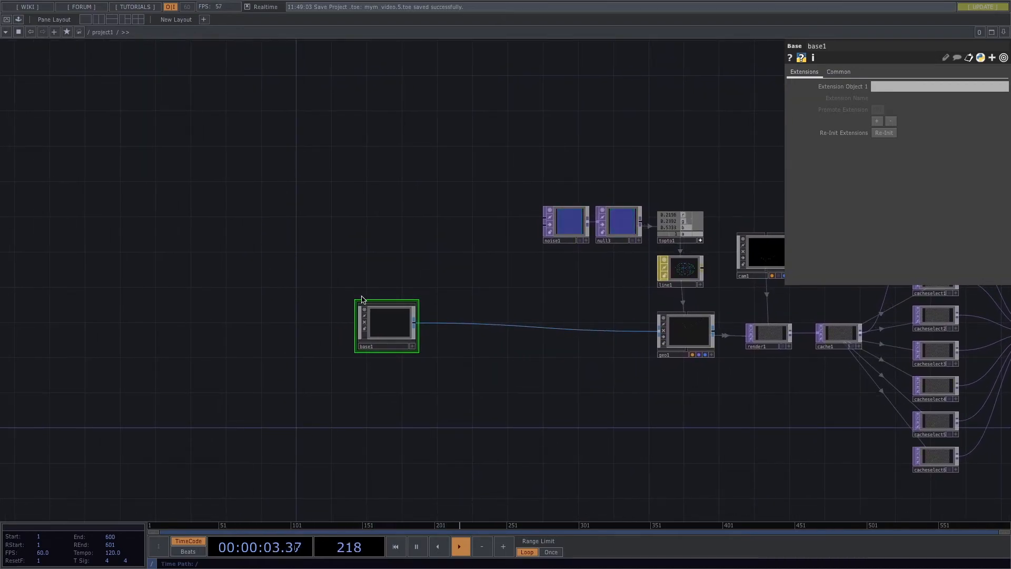
- Rename the out2 operator inside base1 to out1 and return to the parent network
scroll(364, 314, up, 5)
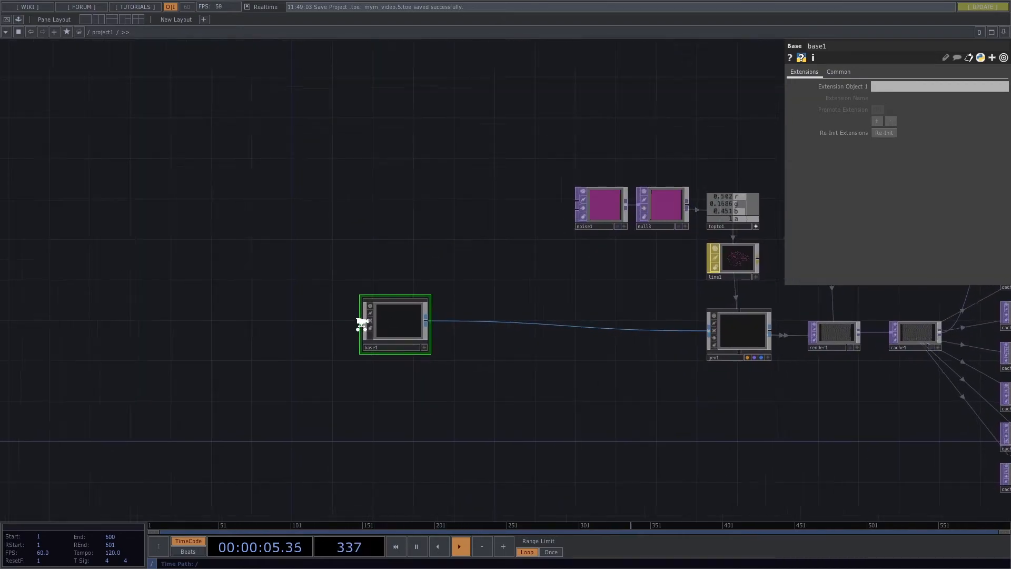
scroll(470, 312, up, 3)
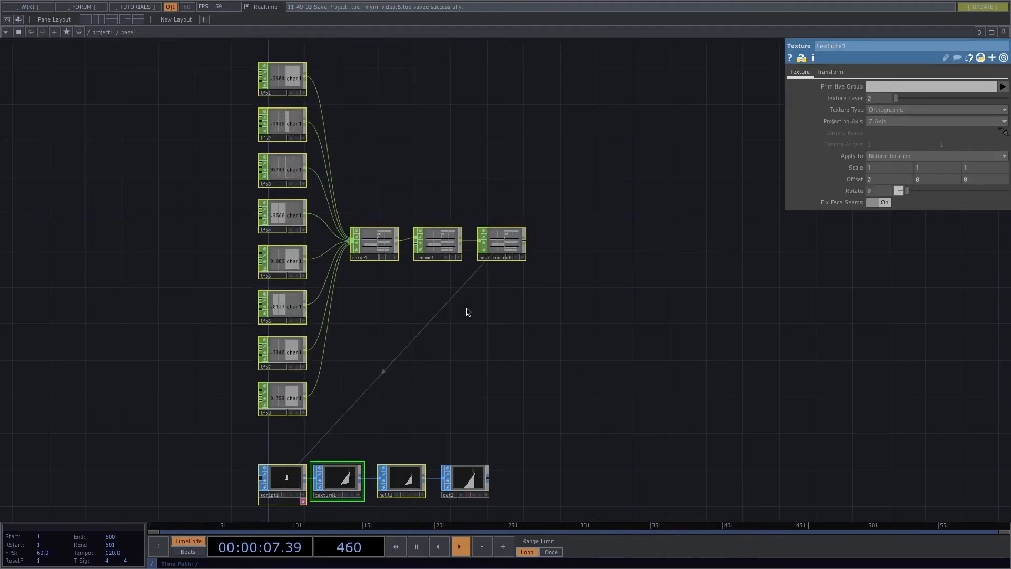
scroll(447, 421, up, 4)
drag(425, 394, 466, 446)
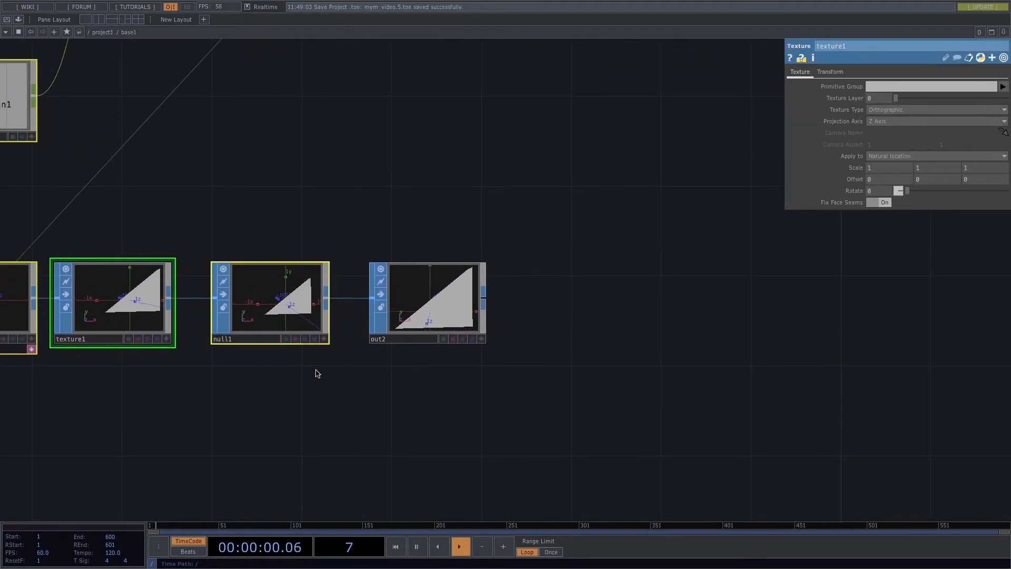
click(400, 342)
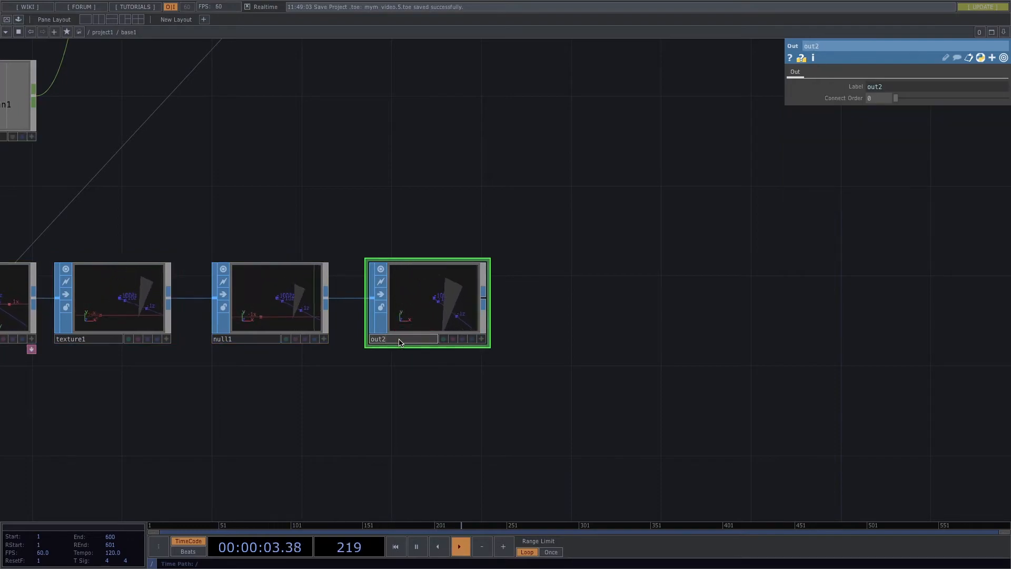
key(BackSpace)
text(1)
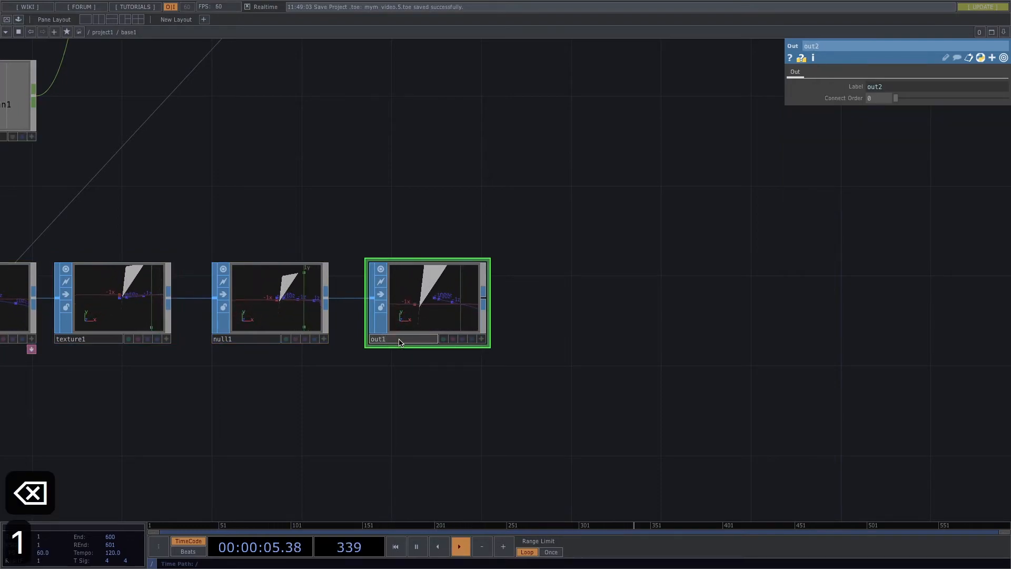
key(Return)
key(u)
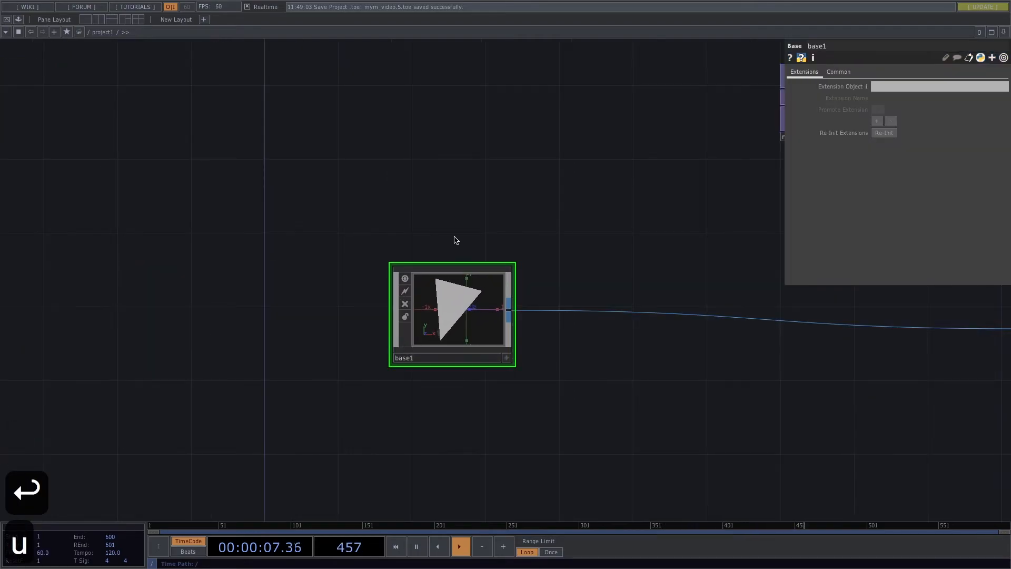
drag(598, 264, 574, 262)
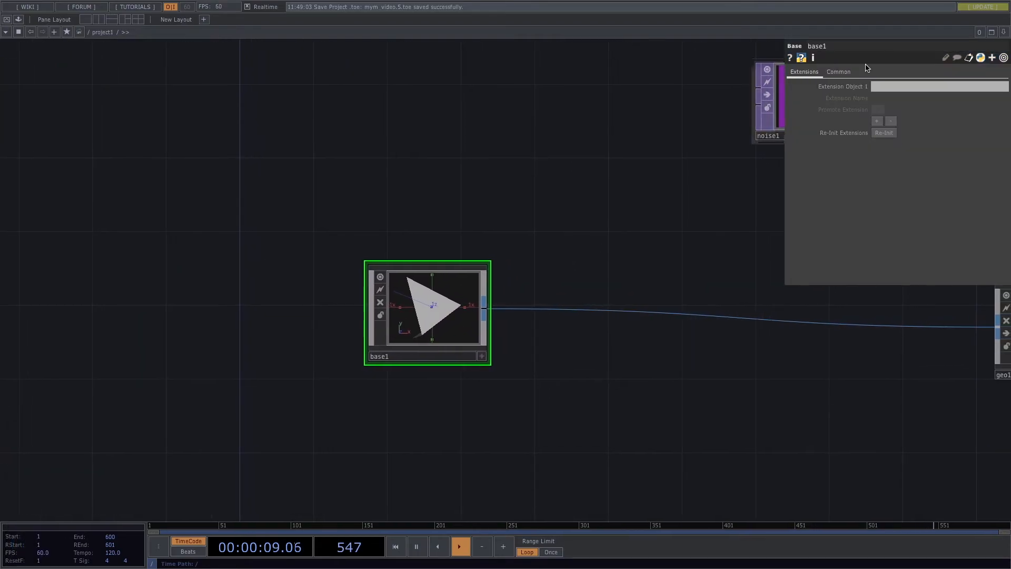
- Show base1's common parameters, and move base1 level with geo1 and closer to it
click(839, 72)
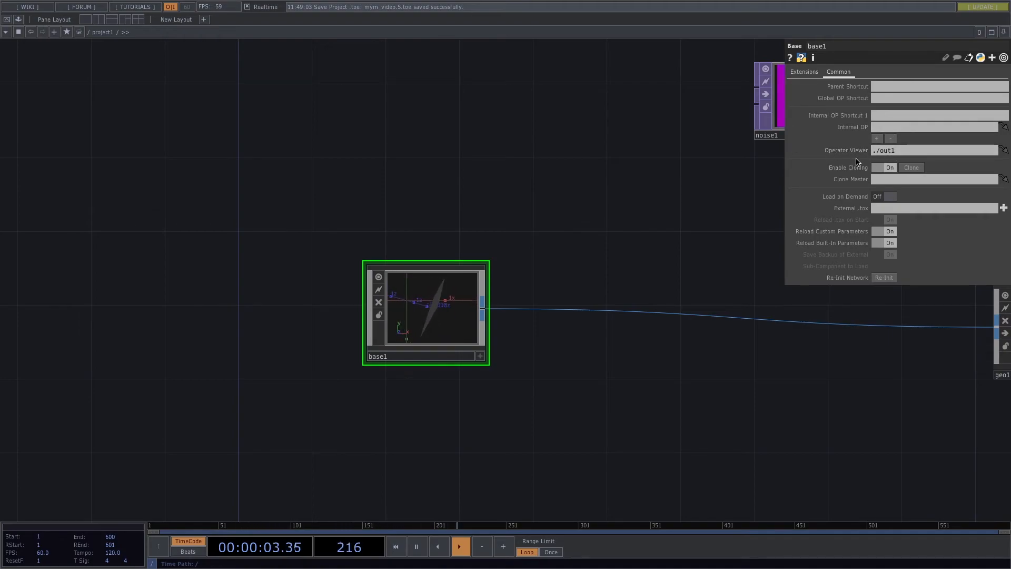
drag(601, 256, 509, 259)
scroll(424, 362, down, 3)
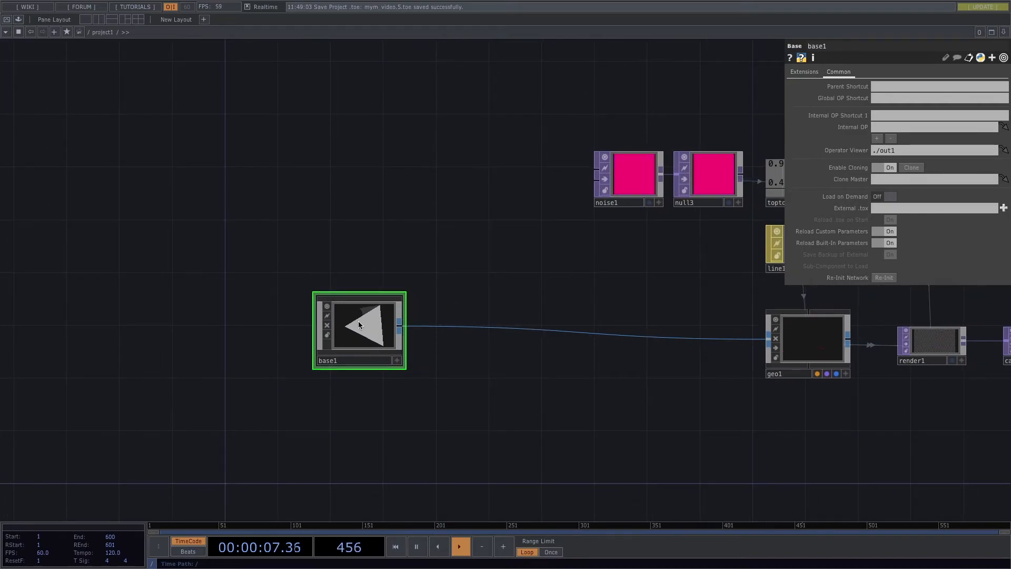
drag(358, 321, 358, 334)
drag(505, 436, 476, 346)
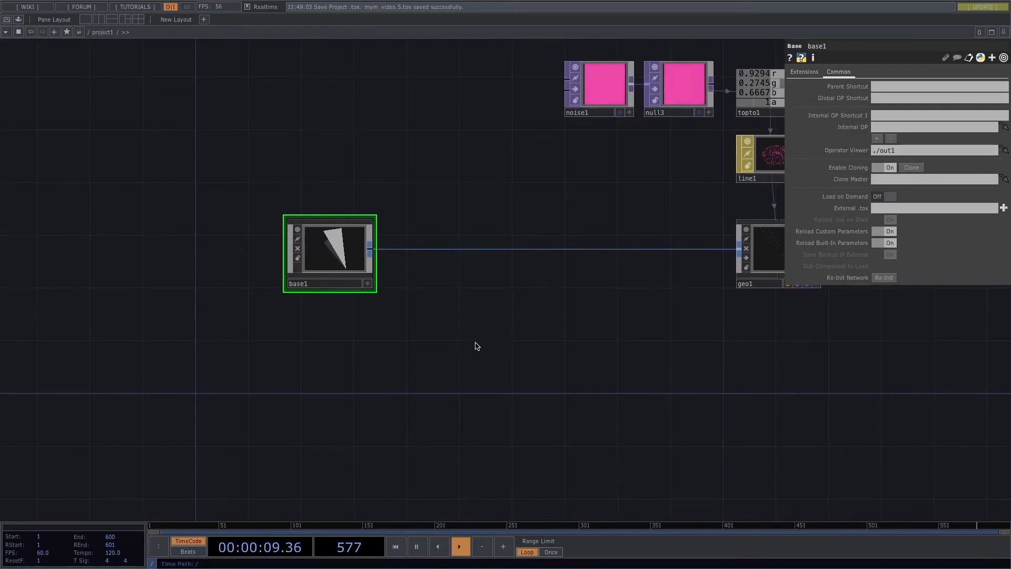
middle_drag(453, 310, 386, 342)
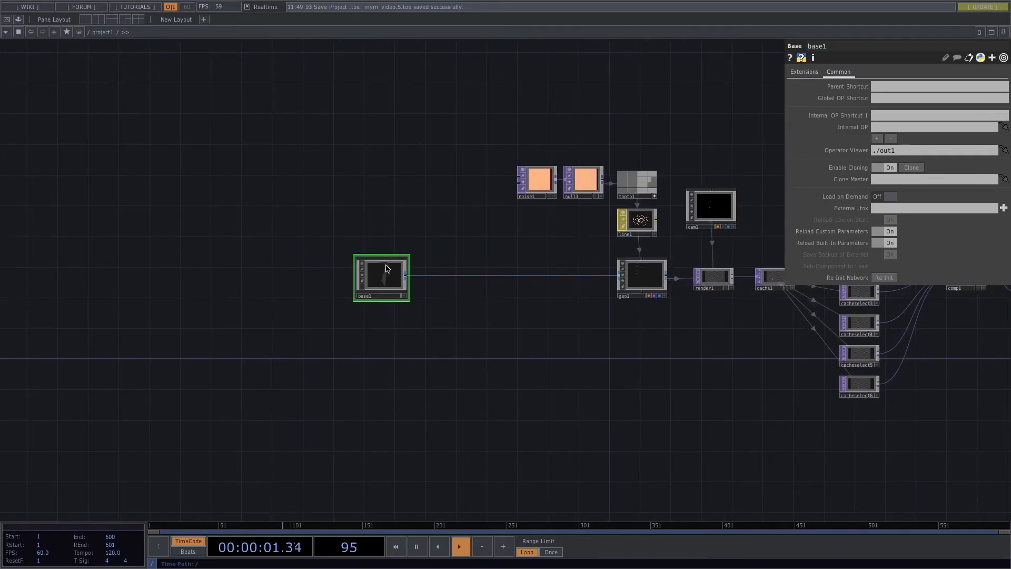
drag(384, 267, 494, 268)
drag(593, 339, 449, 348)
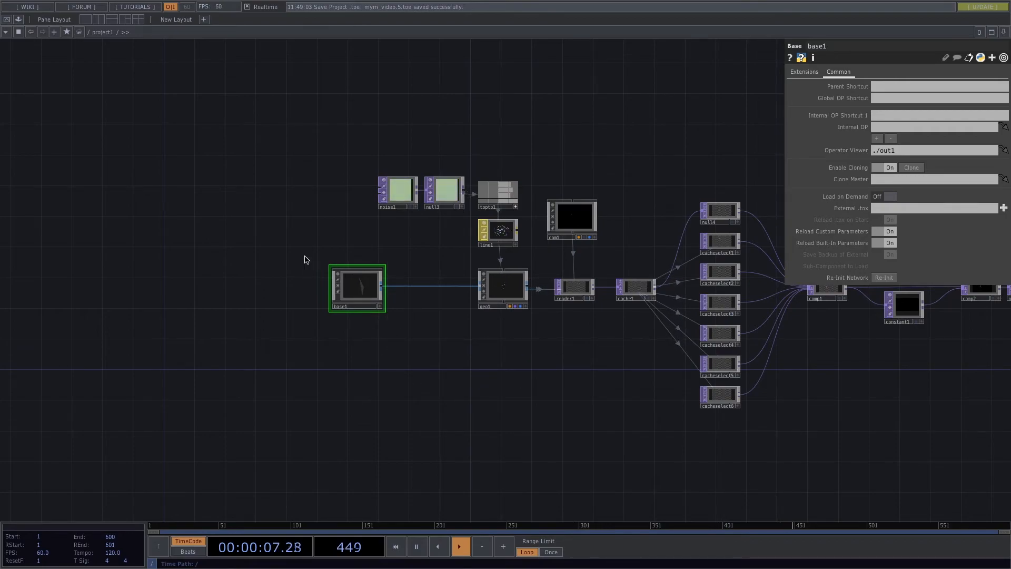
- Duplicate the base1 component and place the copy directly below it
key(super+c)
key(super+v)
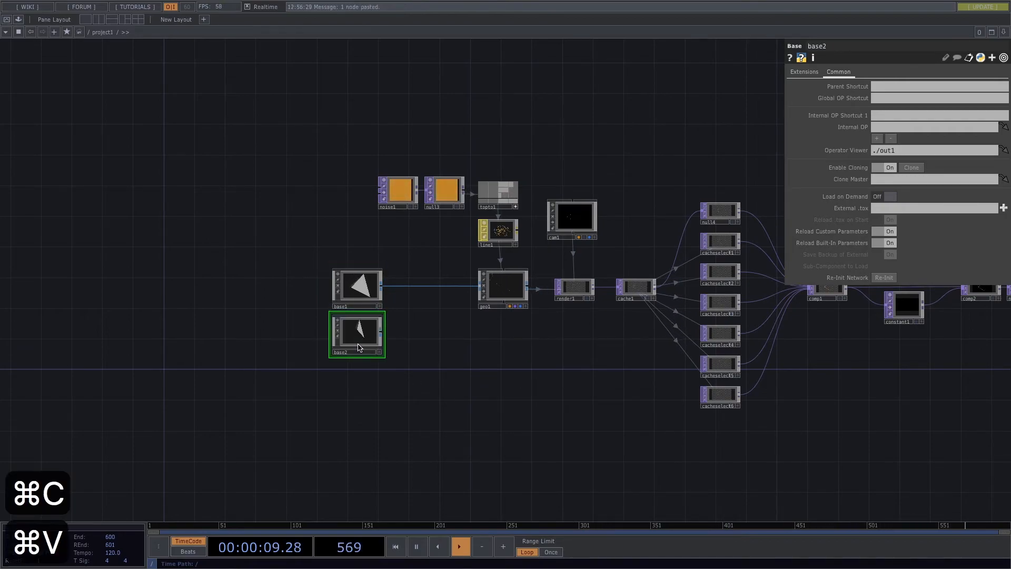
scroll(445, 334, up, 5)
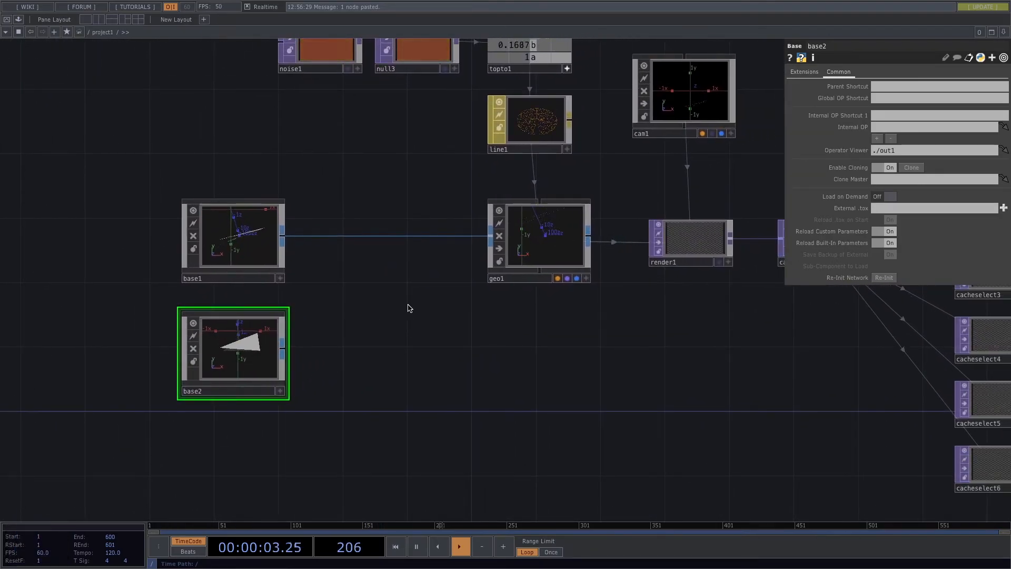
click(552, 232)
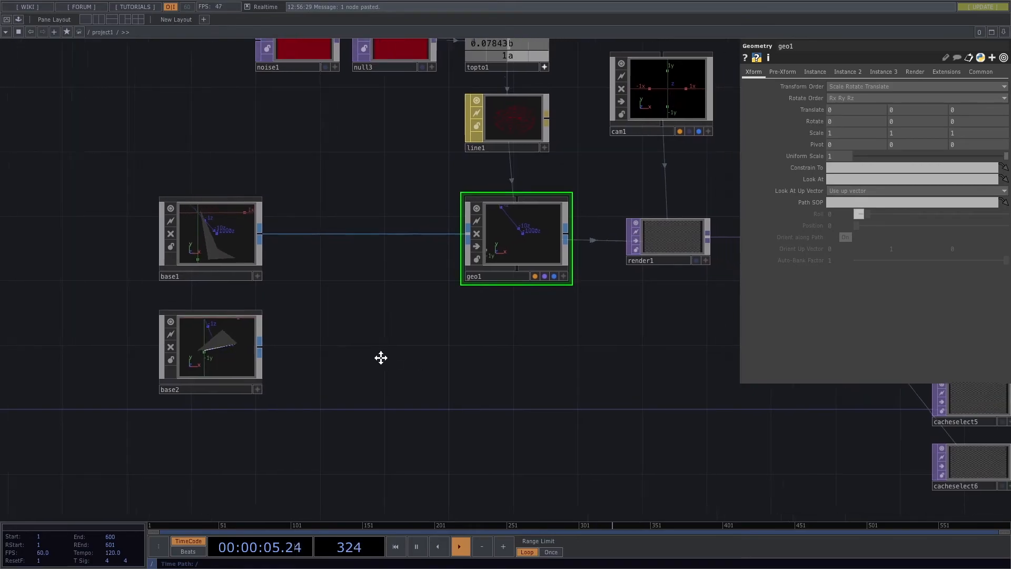
key(Tab)
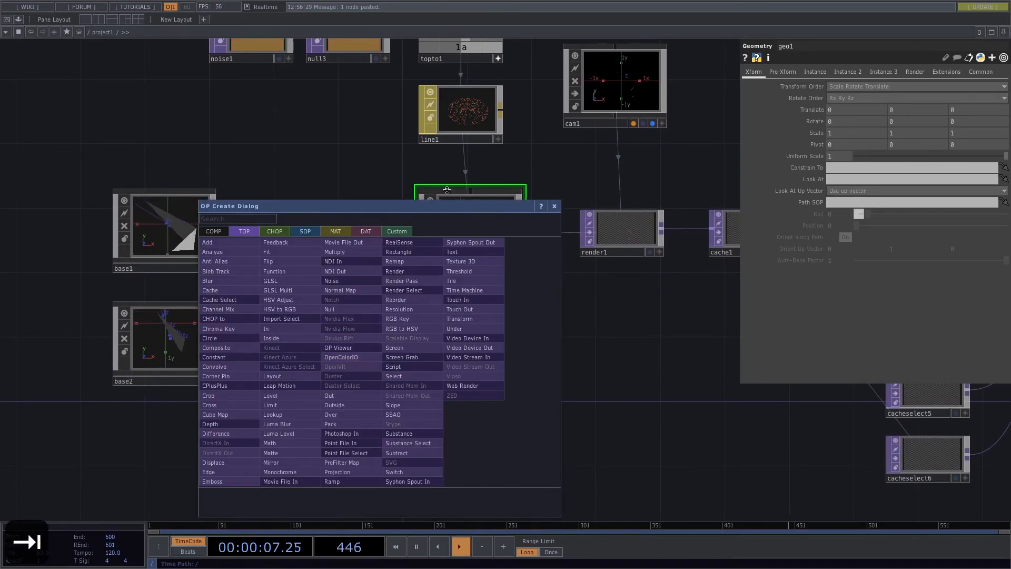
click(555, 206)
key(Tab)
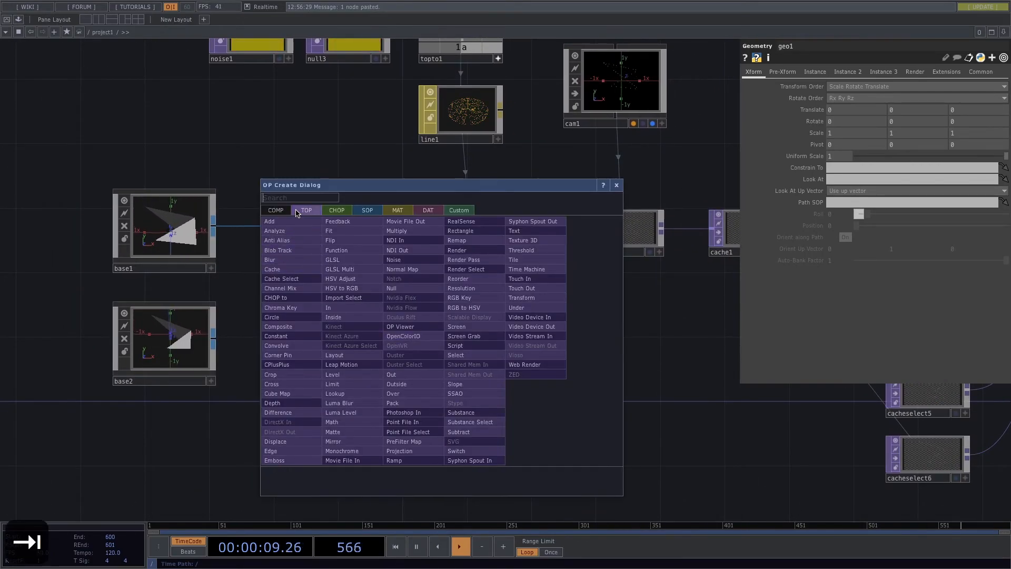
key(Escape)
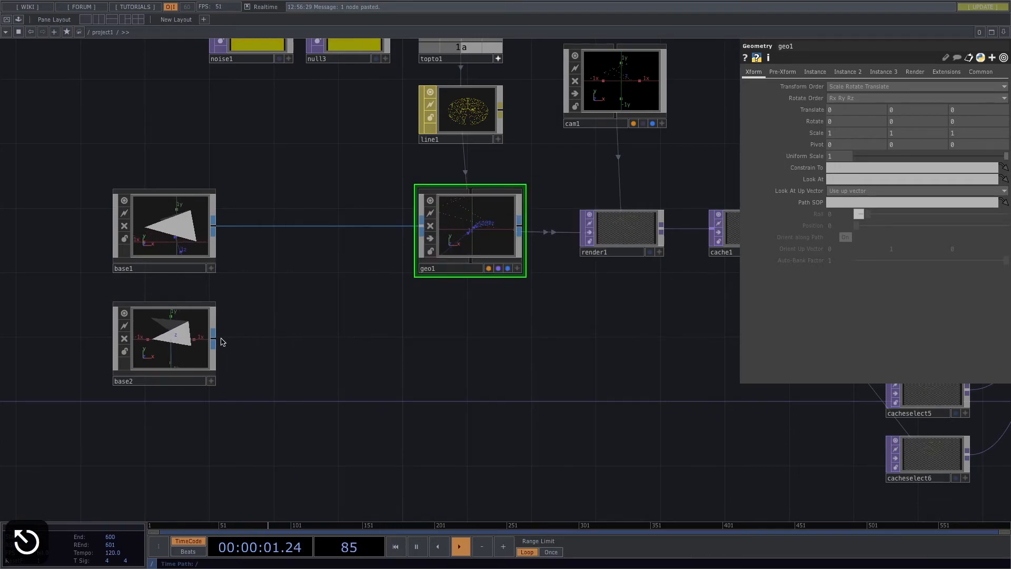
key(Tab)
click(395, 185)
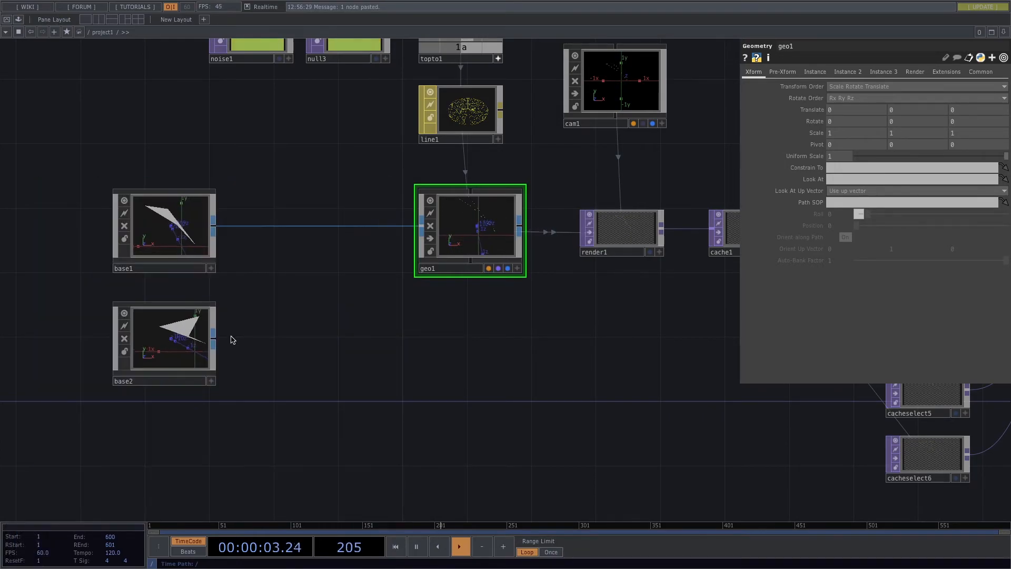
- Add a Geometry component fed by base2's output and place it below geo1, level with base2
key(Tab)
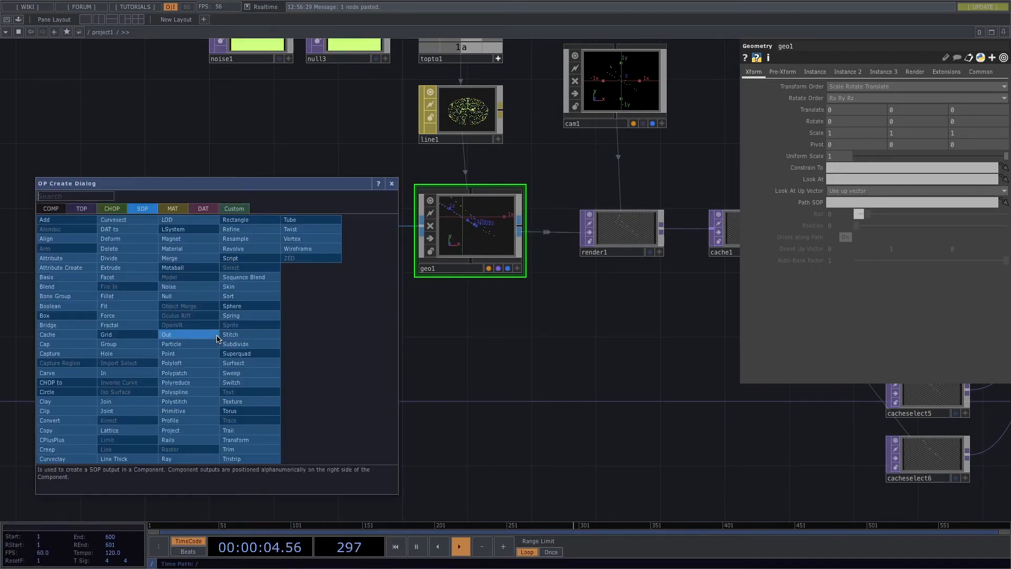
click(50, 209)
click(69, 296)
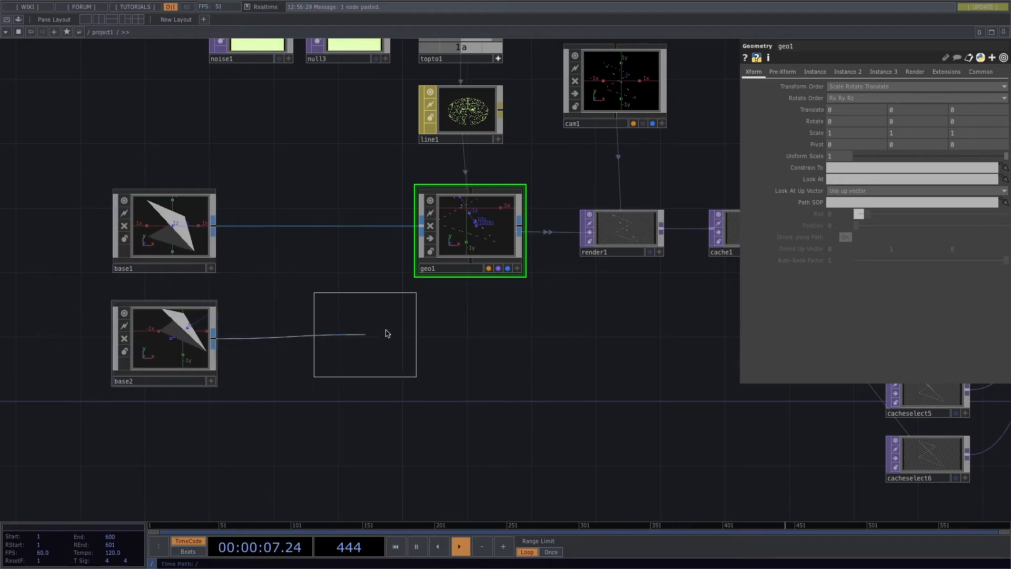
click(487, 332)
drag(583, 329, 462, 292)
mouse_move(348, 296)
mouse_down()
mouse_move(349, 312)
mouse_move(342, 282)
mouse_move(346, 296)
mouse_up()
click(431, 321)
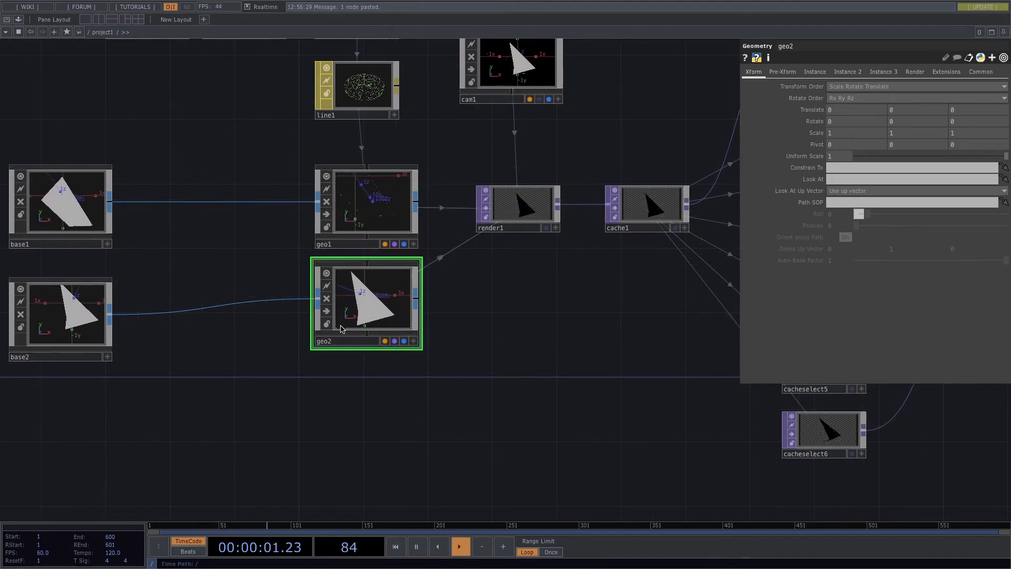
scroll(246, 384, down, 3)
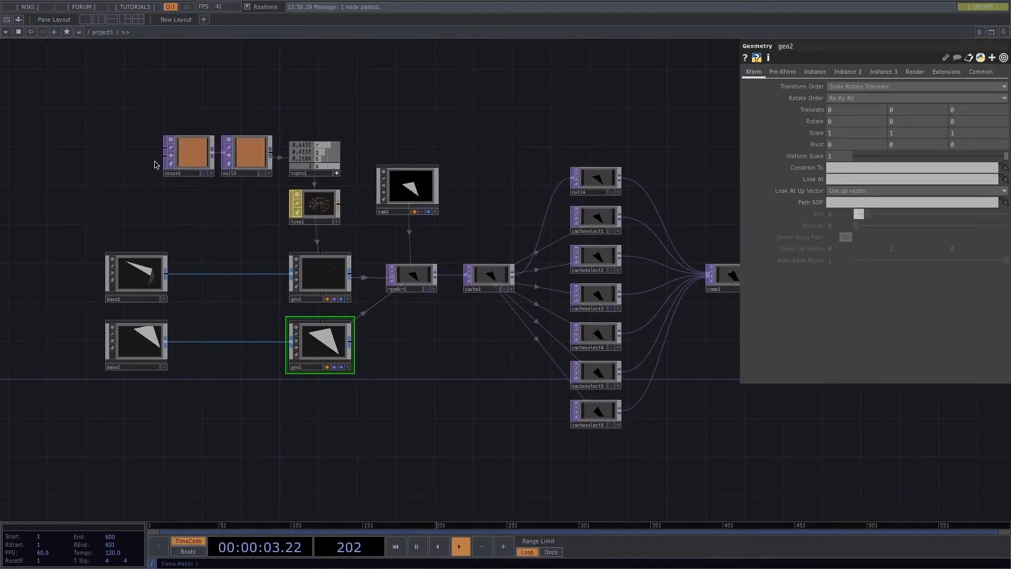
- Duplicate the noise1, null3, topto1 and line1 operators together and place the copies below geo2
right_drag(112, 127, 316, 231)
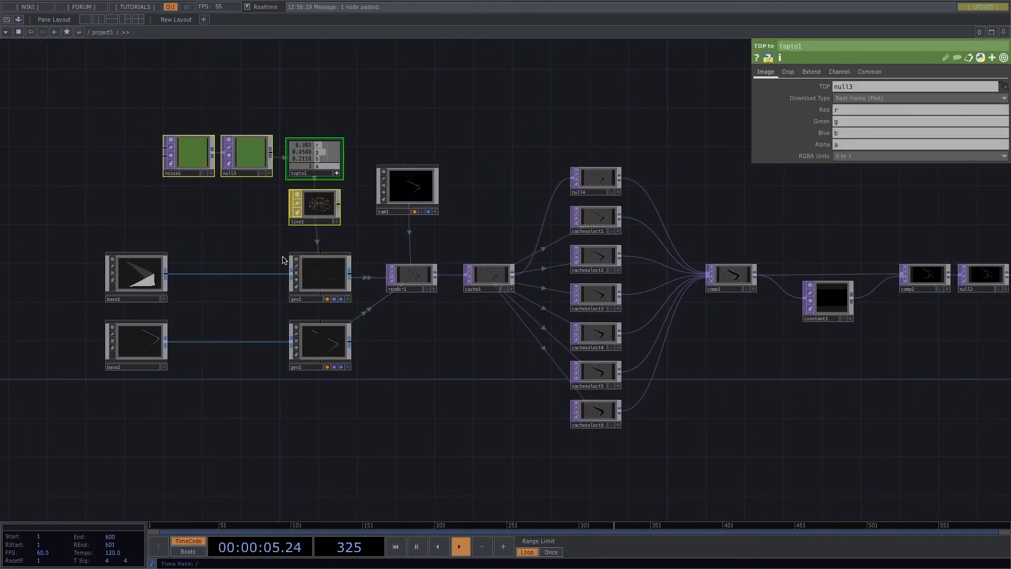
key(super+c)
key(super+v)
drag(338, 375, 312, 247)
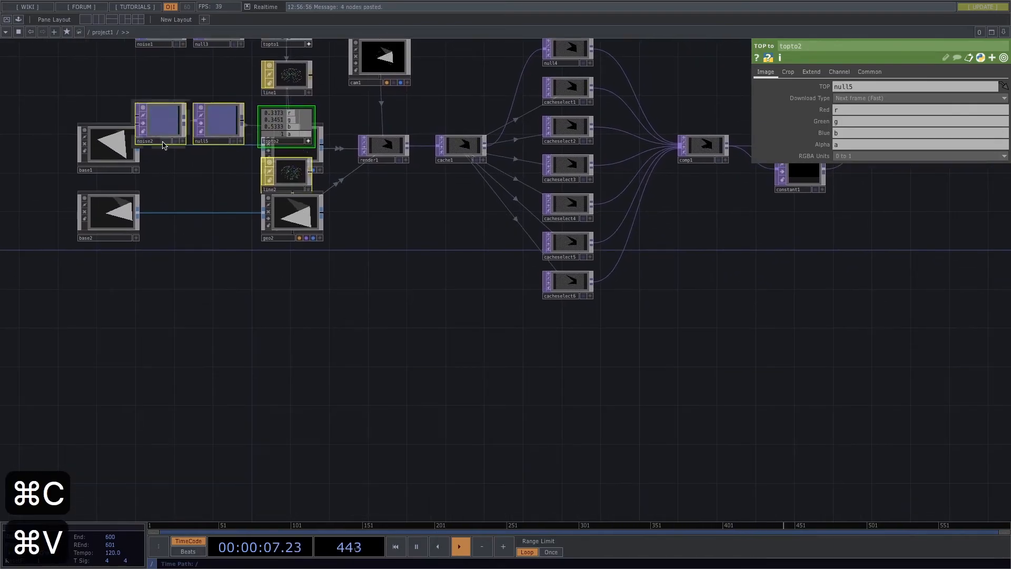
drag(163, 138, 163, 313)
- Move line2 between geo2 and topto2, and shift the whole copied noise2-to-line2 group slightly down
scroll(200, 243, up, 5)
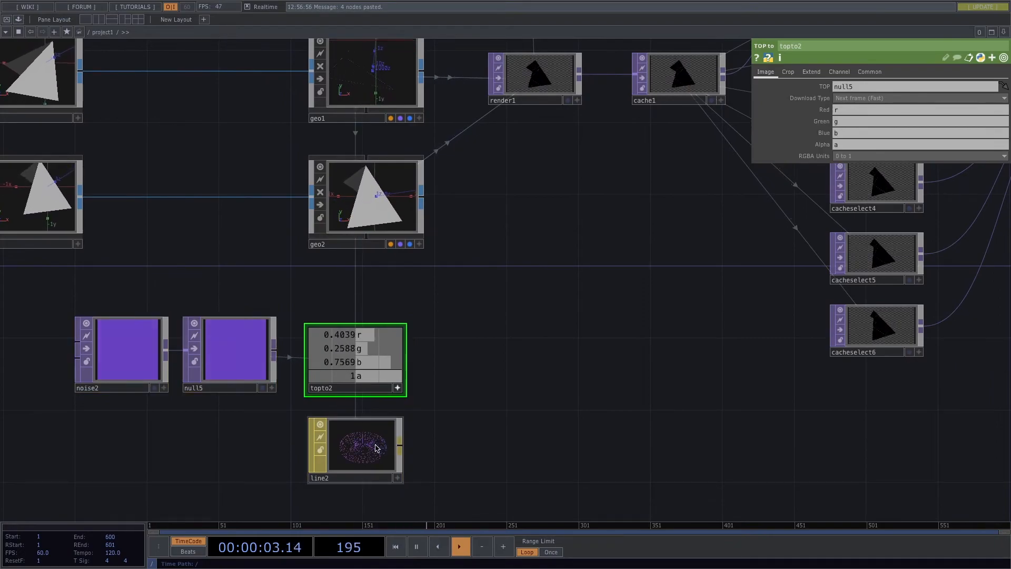
drag(360, 450, 378, 287)
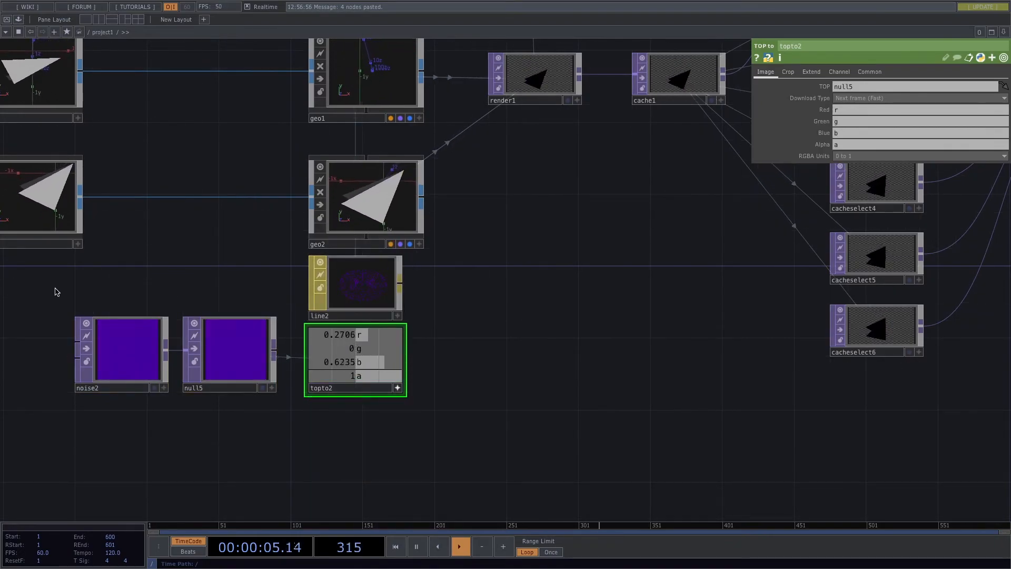
drag(195, 343, 223, 358)
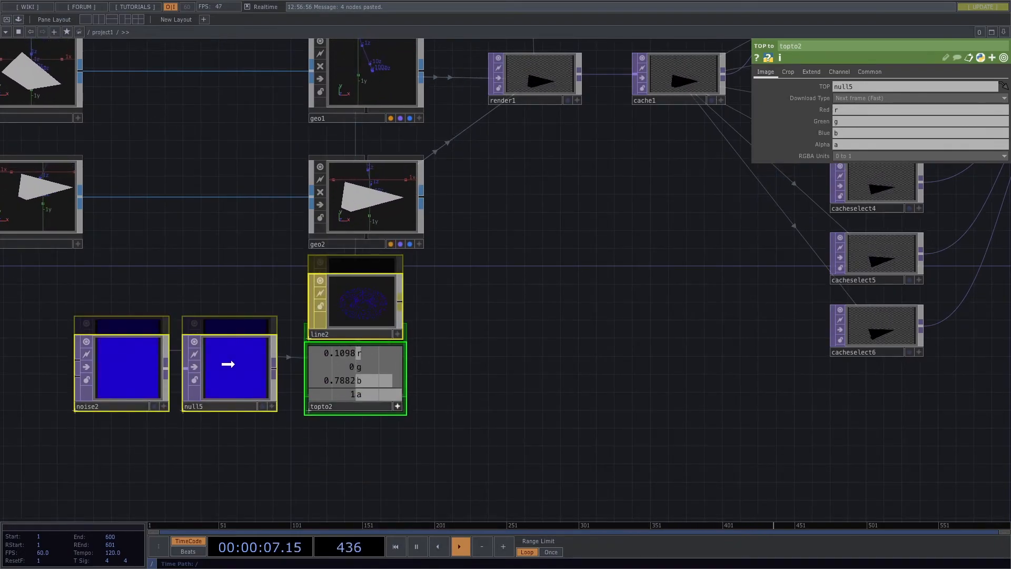
- Show line2's line parameters and assign line2 as the material of geo2
click(362, 310)
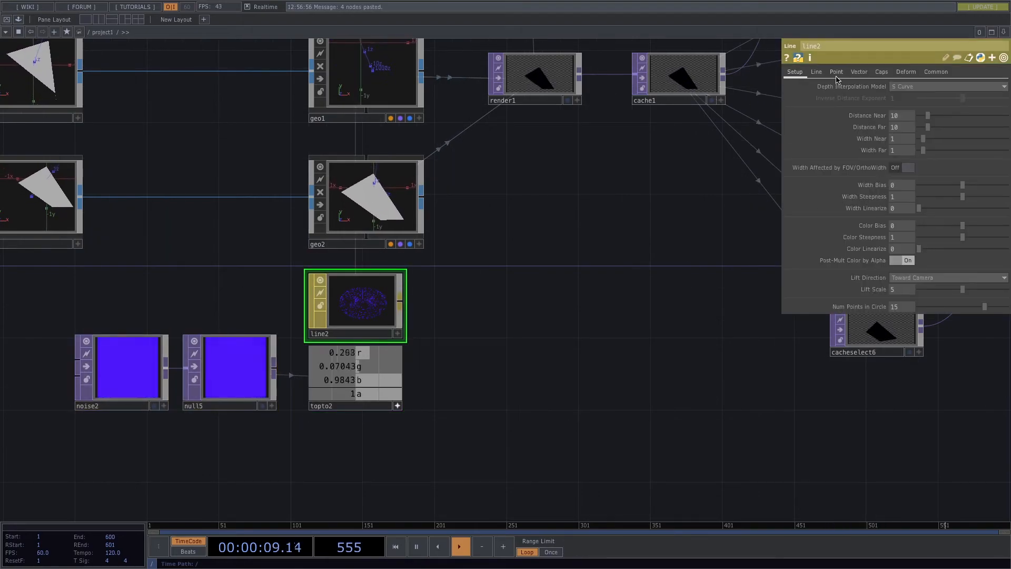
click(817, 71)
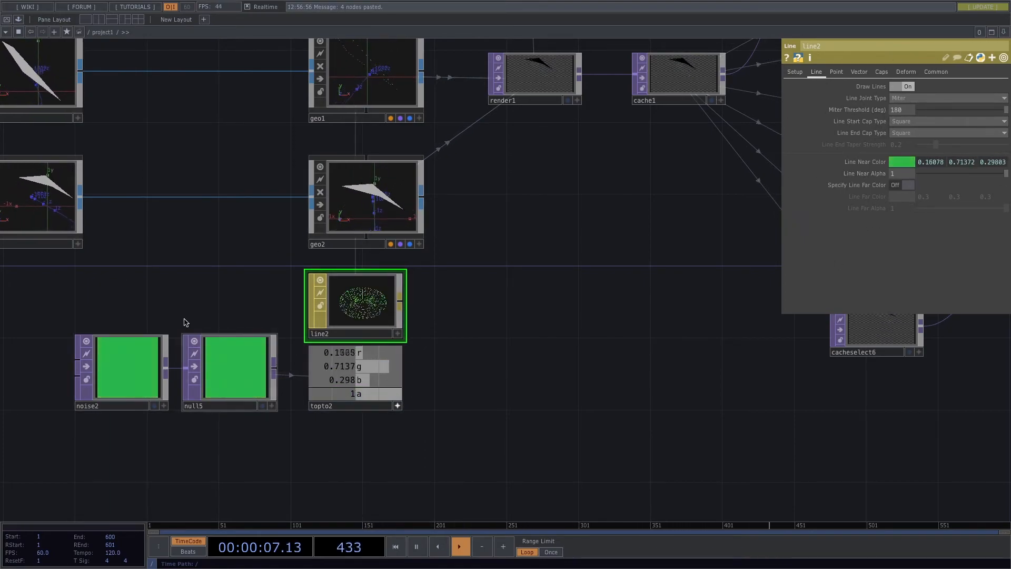
drag(579, 384, 562, 395)
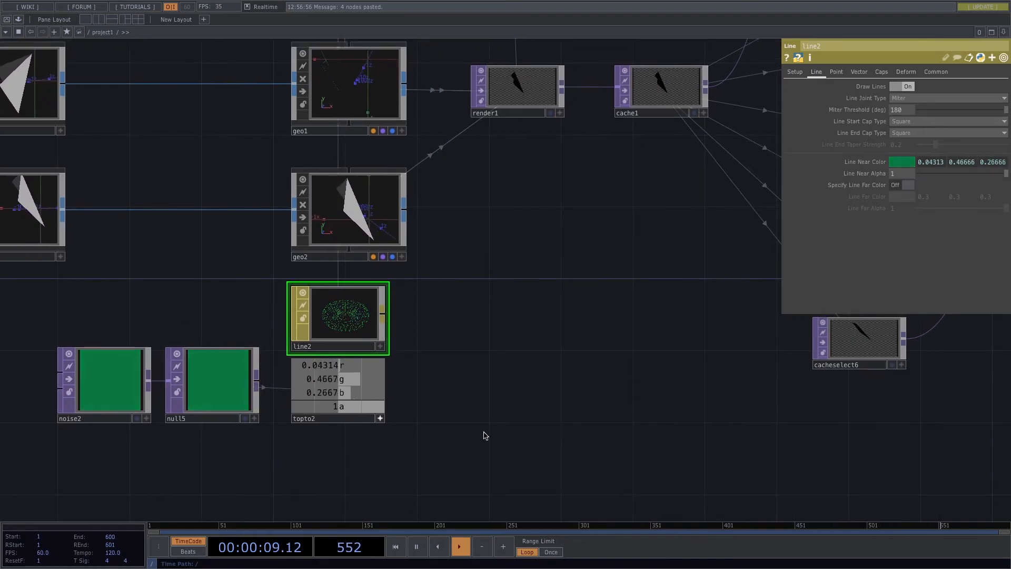
scroll(572, 399, down, 3)
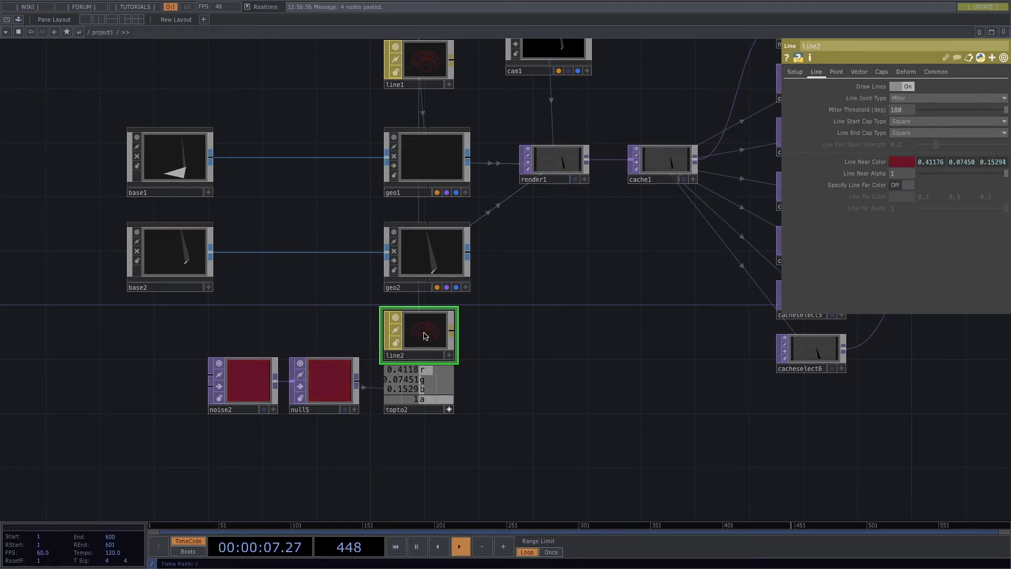
drag(425, 335, 427, 244)
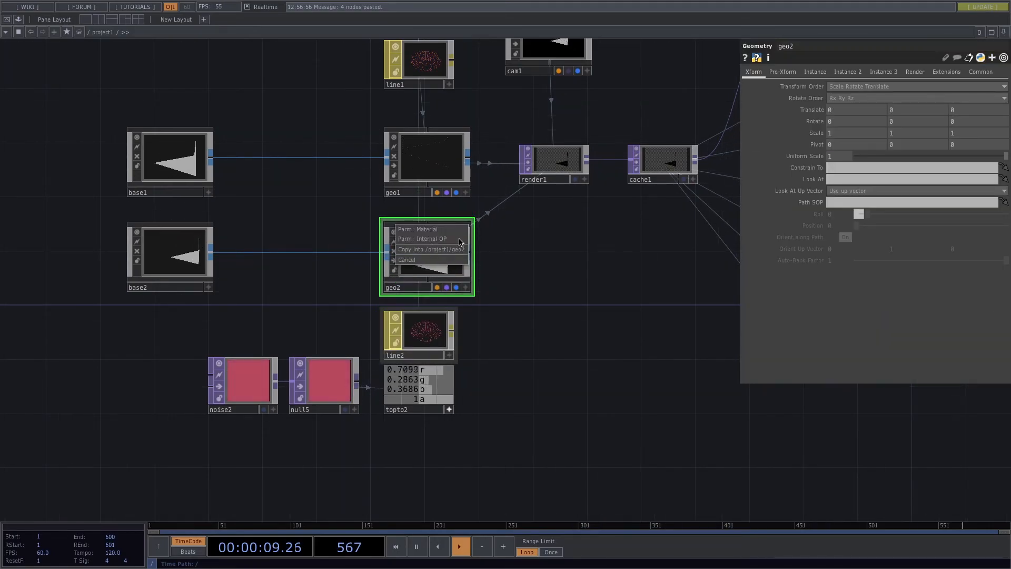
click(426, 230)
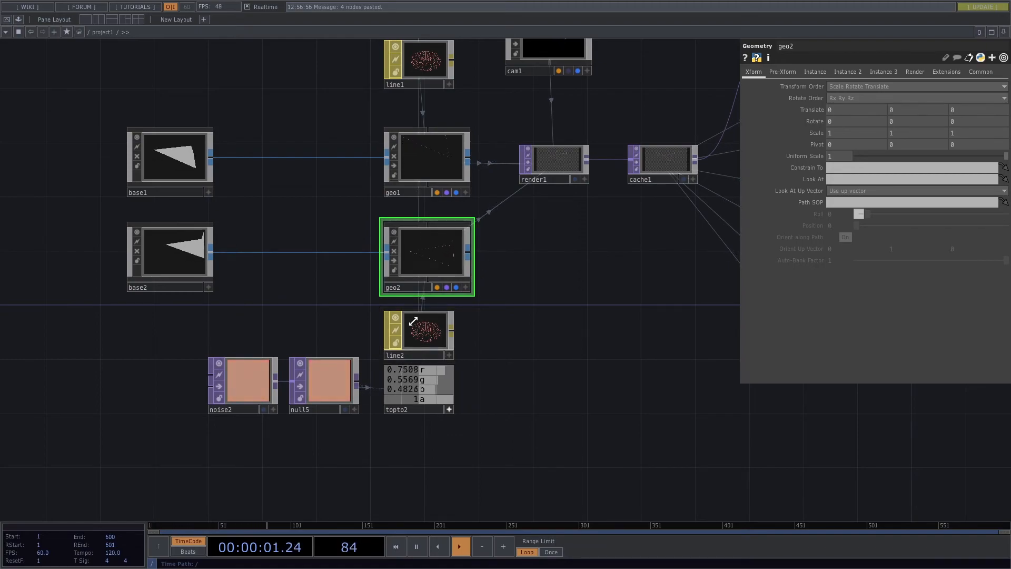
drag(564, 304, 461, 303)
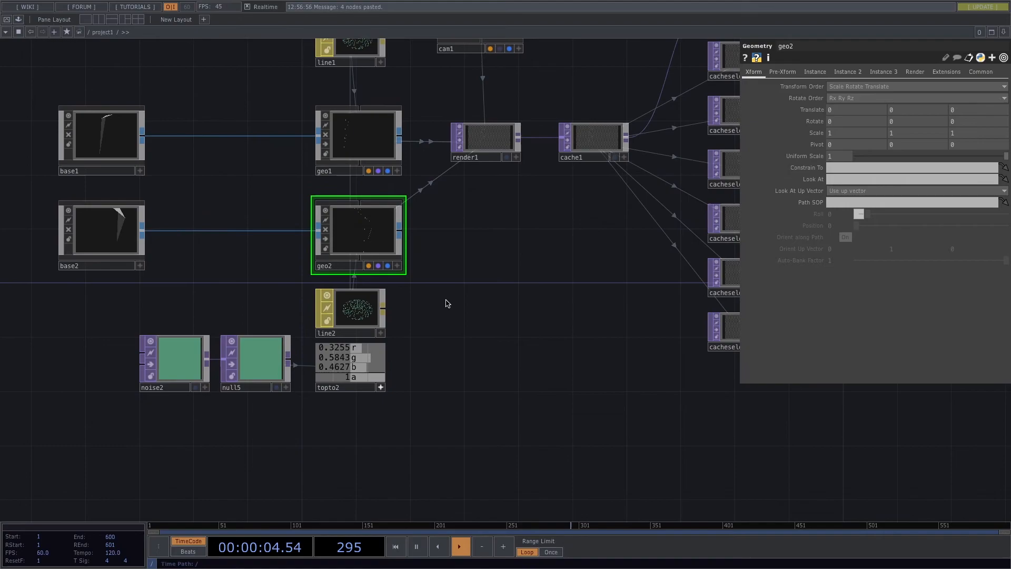
- Move noise2, null5 and topto2 slightly down in one row to widen the gap below line2, and select line2
click(363, 317)
middle_drag(415, 353, 487, 325)
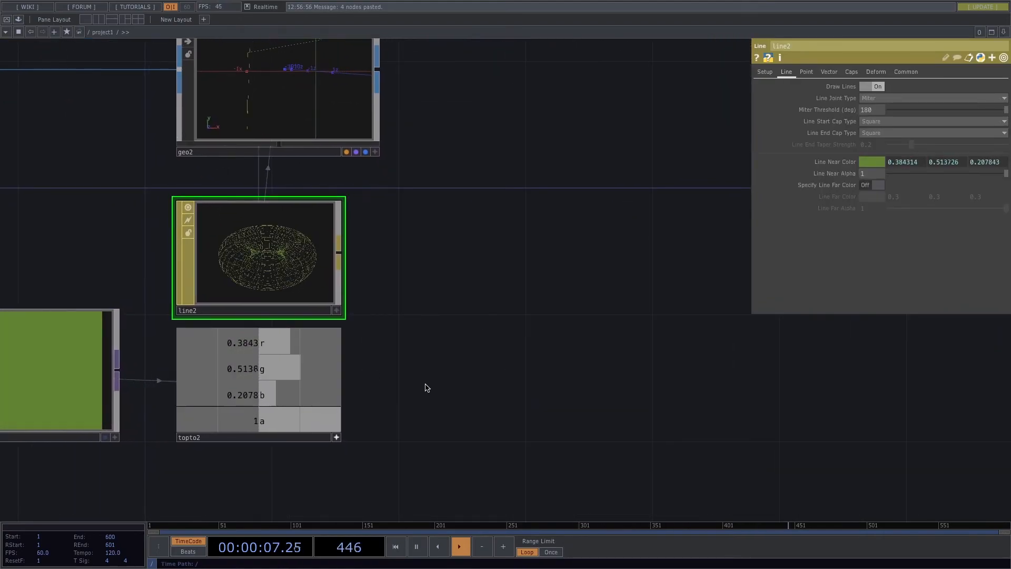
drag(494, 390, 683, 380)
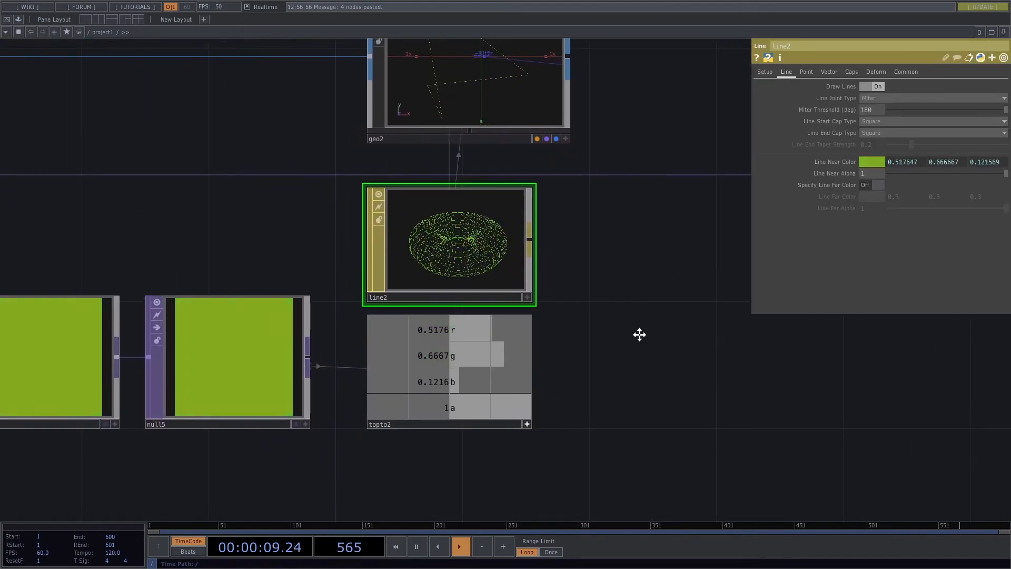
drag(639, 334, 576, 404)
middle_drag(576, 403, 518, 416)
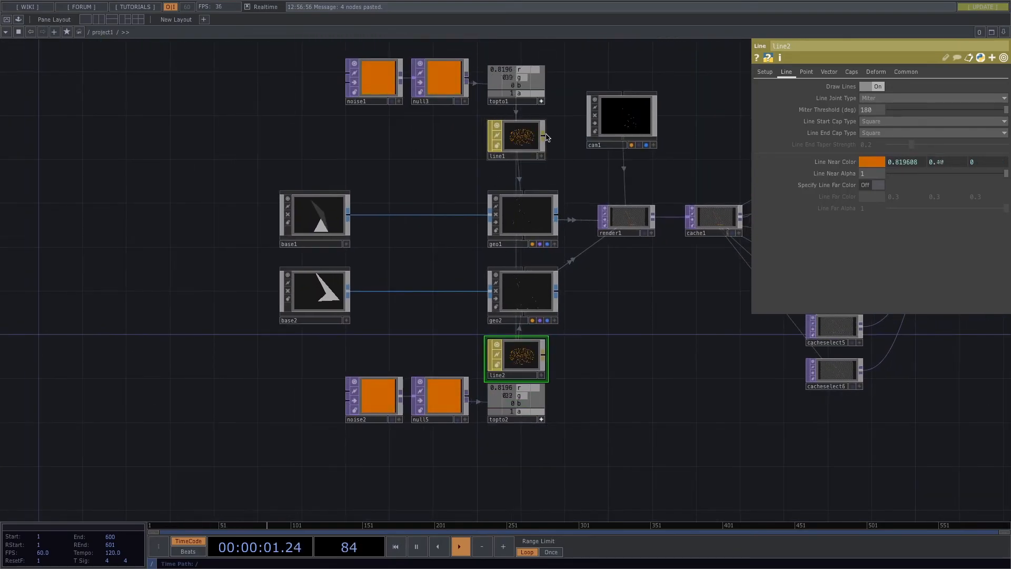
scroll(605, 390, up, 5)
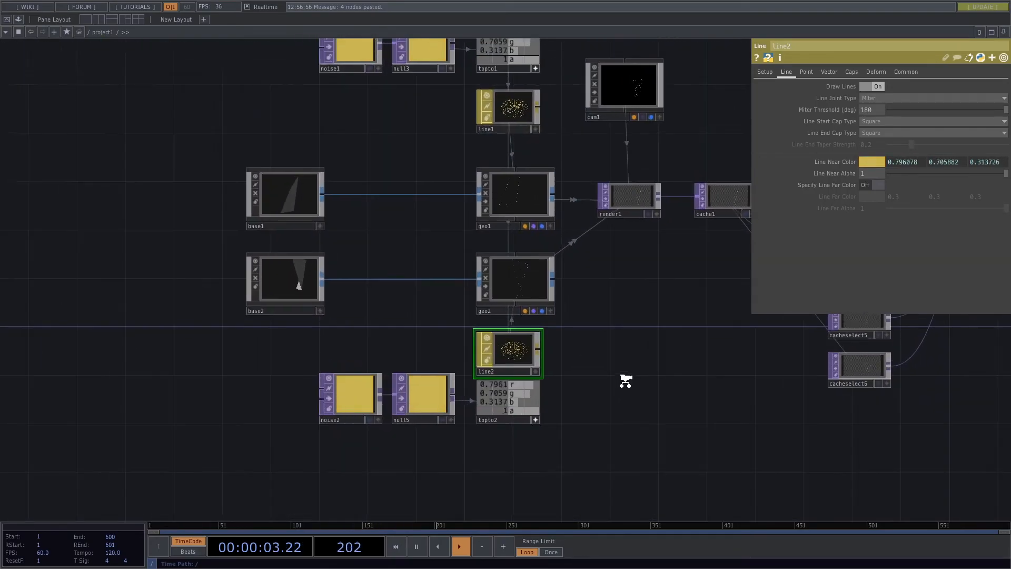
drag(155, 358, 195, 399)
drag(584, 494, 277, 388)
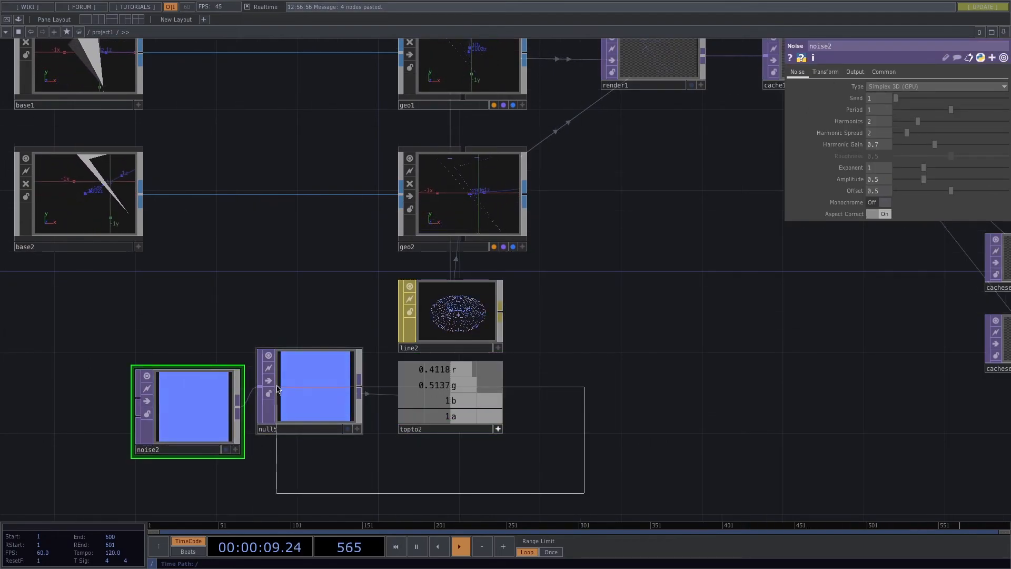
right_drag(278, 389, 277, 387)
drag(306, 401, 307, 422)
drag(645, 412, 667, 327)
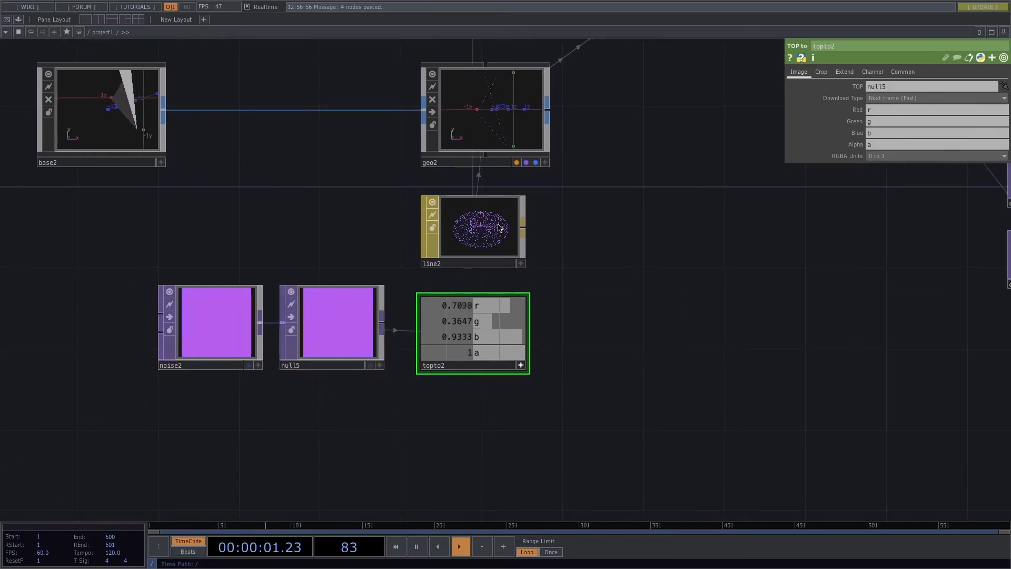
click(469, 223)
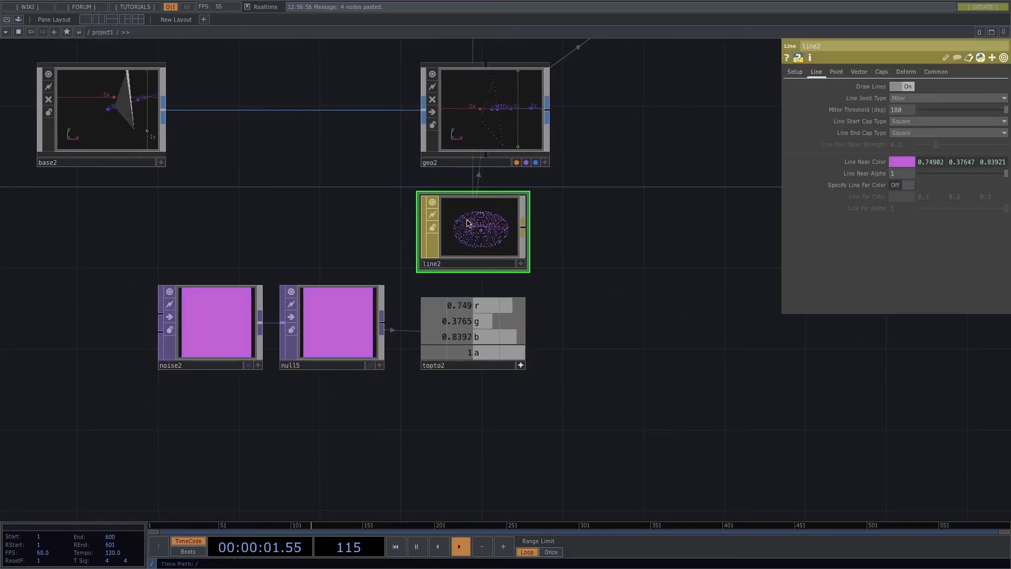
- Export topto2's r, g and b channels to the matching Line Near Color components of line2
drag(929, 163, 932, 162)
click(939, 159)
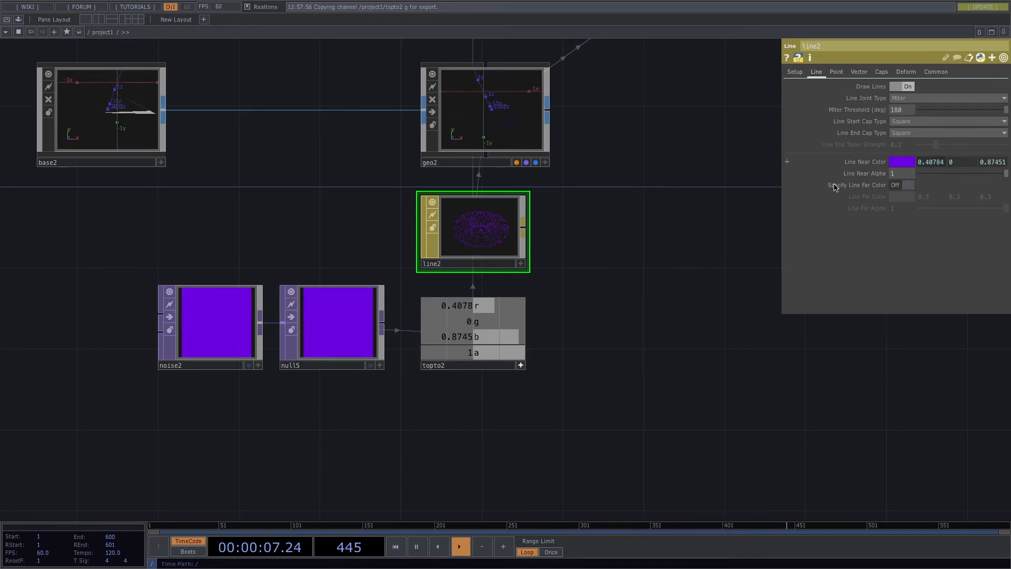
drag(722, 287, 992, 163)
- Set the Seed of noise2 to 6524 so the second branch gets its own colors
drag(634, 303, 539, 345)
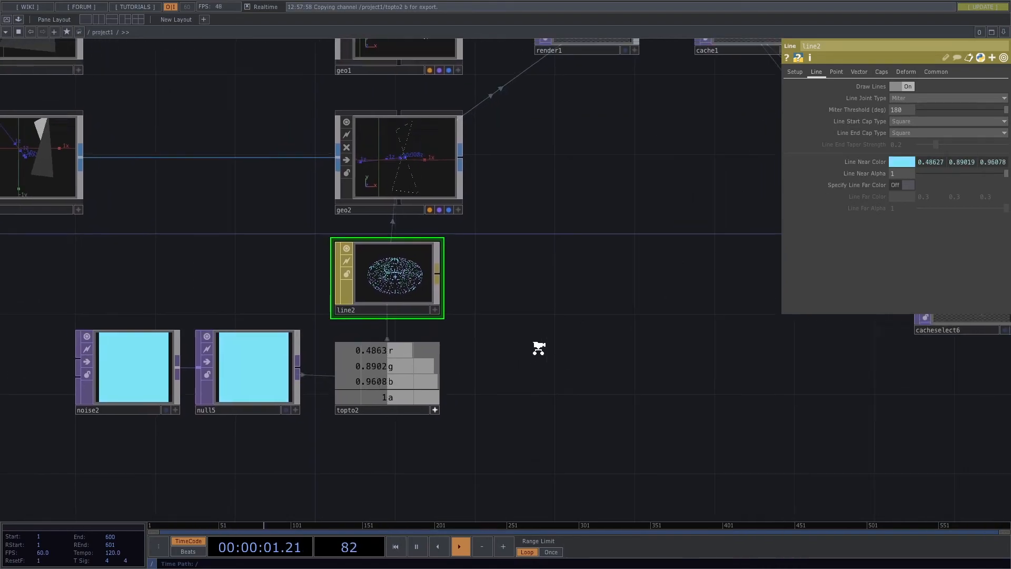
scroll(580, 343, down, 3)
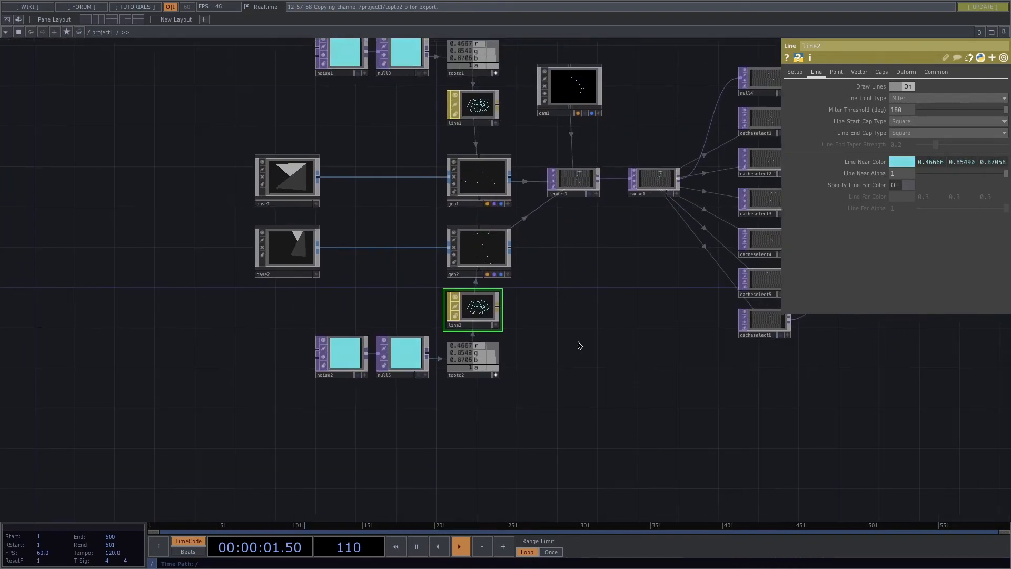
click(350, 365)
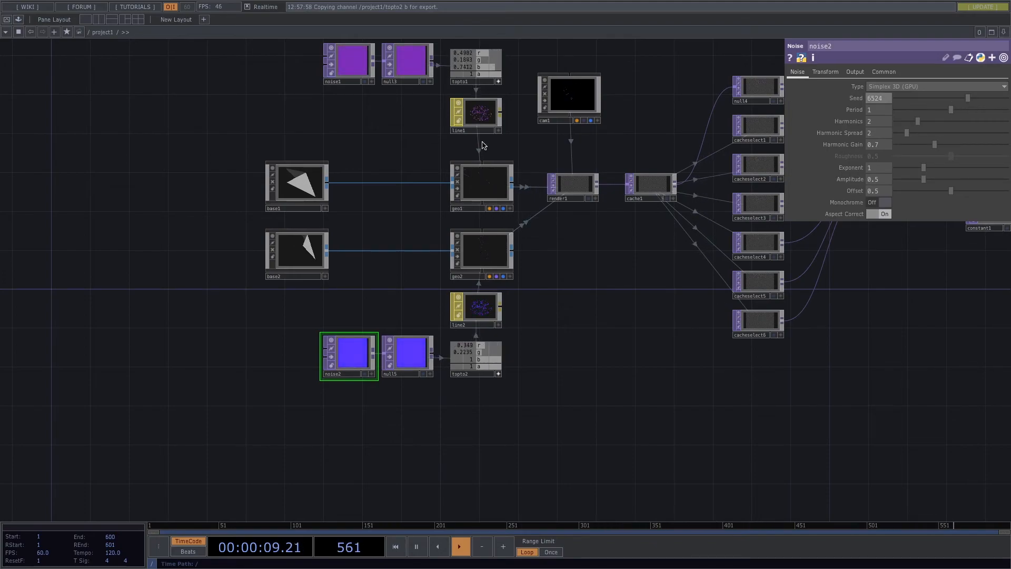
- Turn on the display of out1 so its image shows as the network background
drag(617, 348, 355, 405)
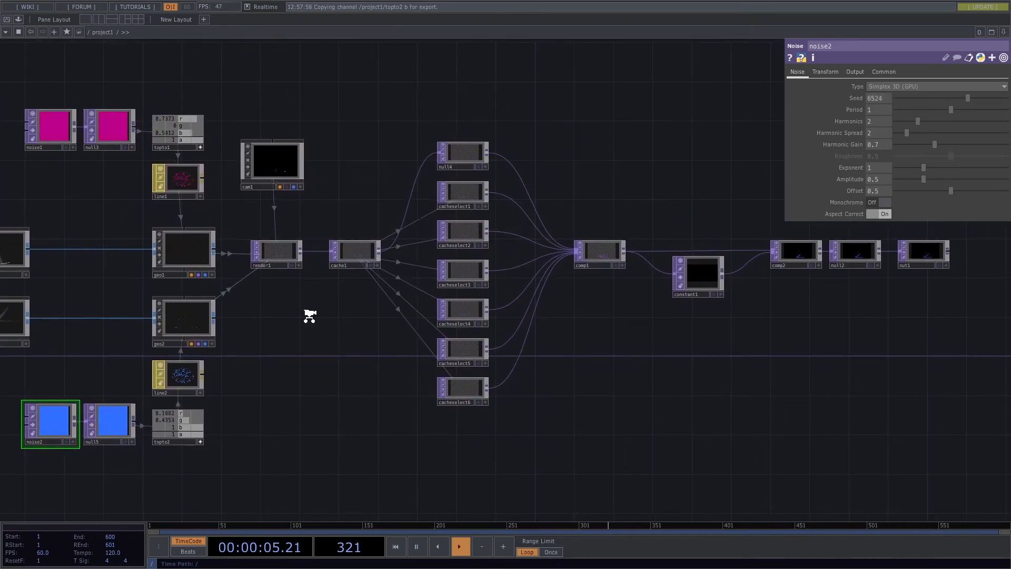
scroll(308, 314, up, 8)
scroll(425, 393, up, 5)
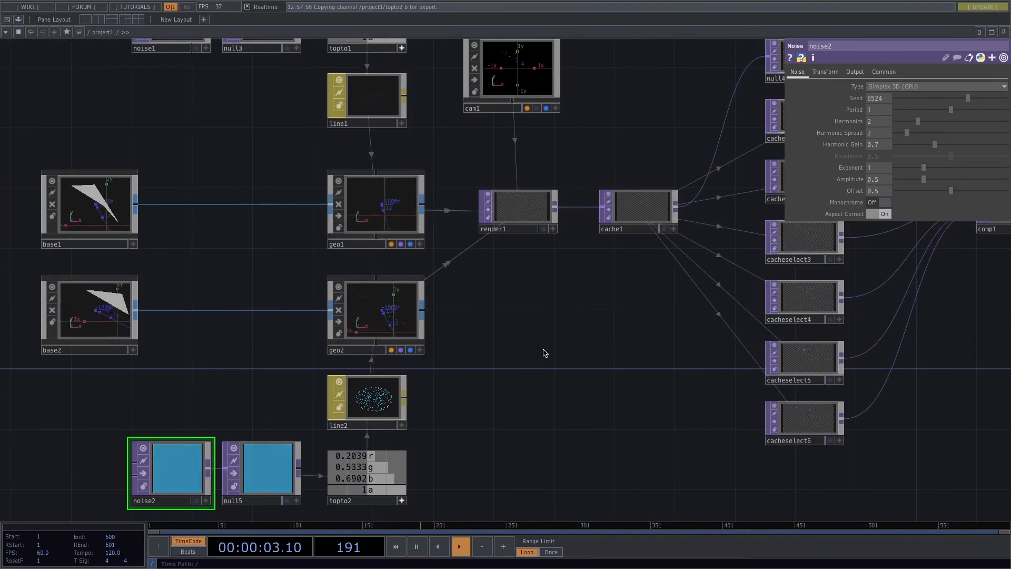
drag(566, 332, 497, 352)
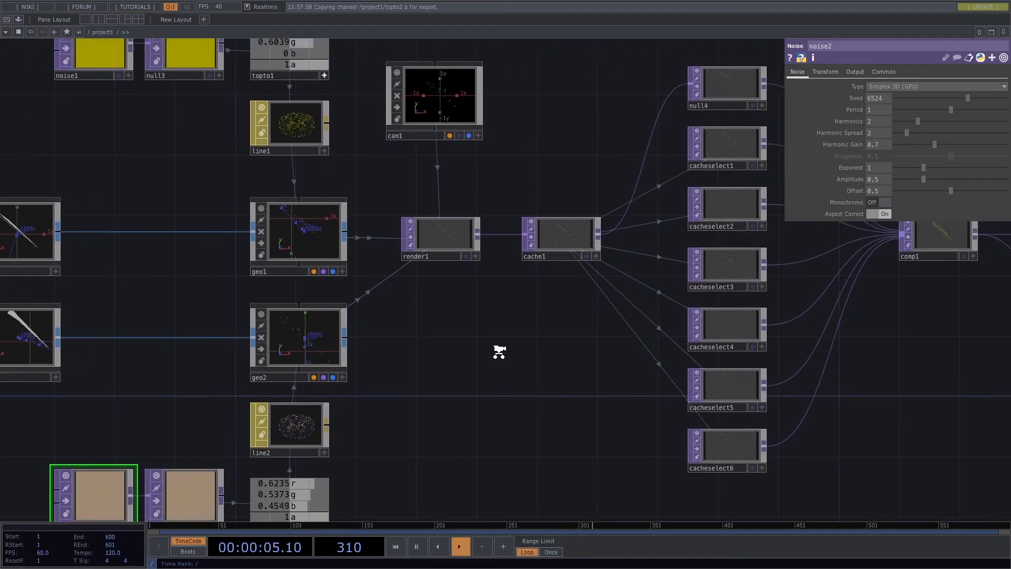
scroll(498, 352, down, 4)
drag(848, 356, 347, 335)
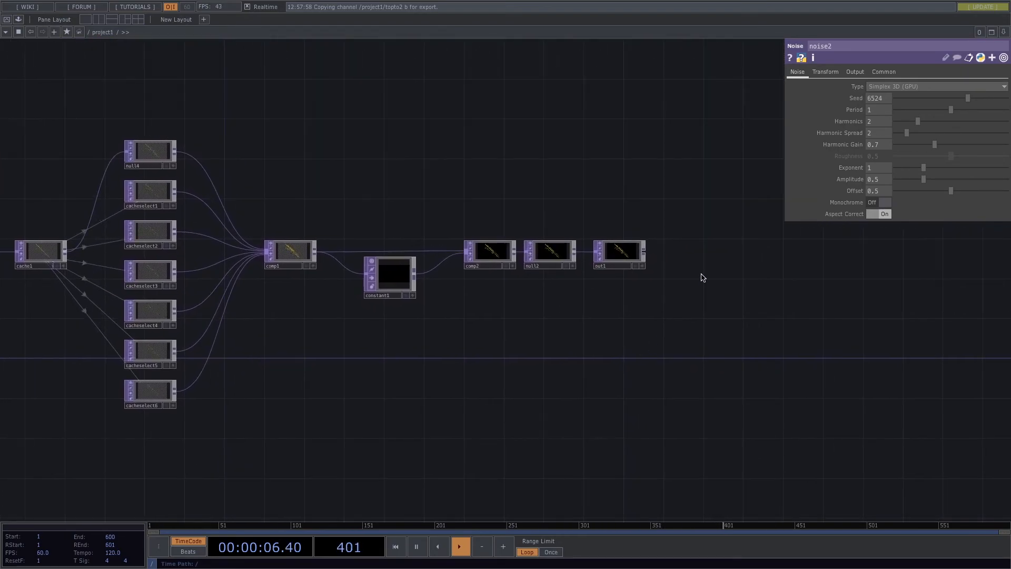
click(635, 266)
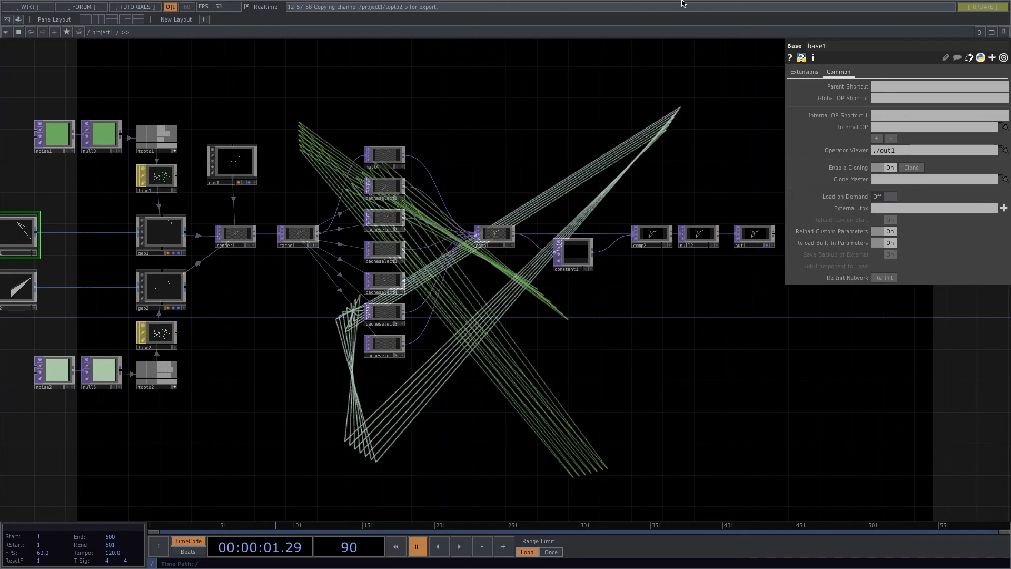
- Duplicate cacheselect6 three times in the column below it, connect the copies to comp1, and resume playback
click(380, 349)
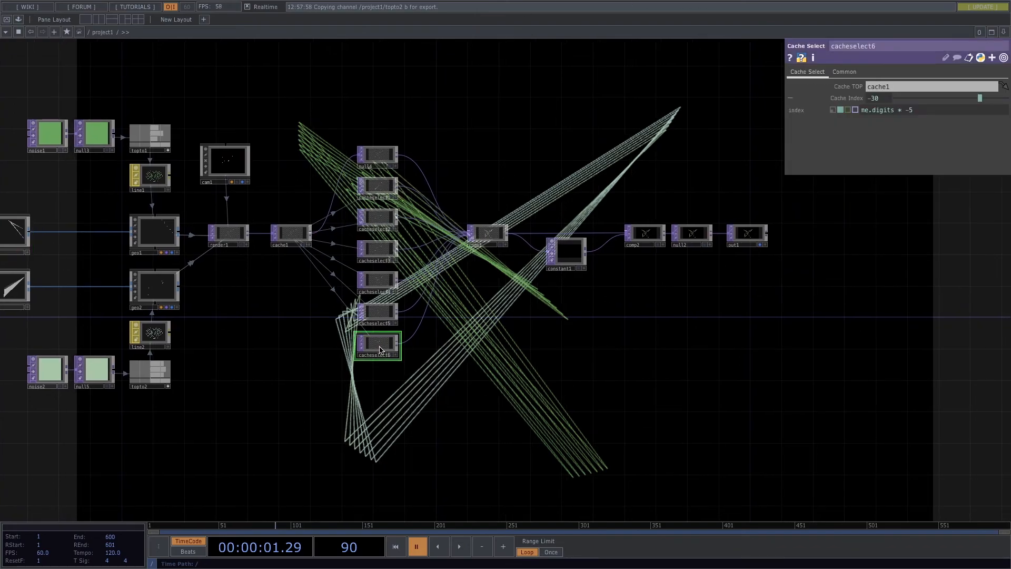
key(super+v)
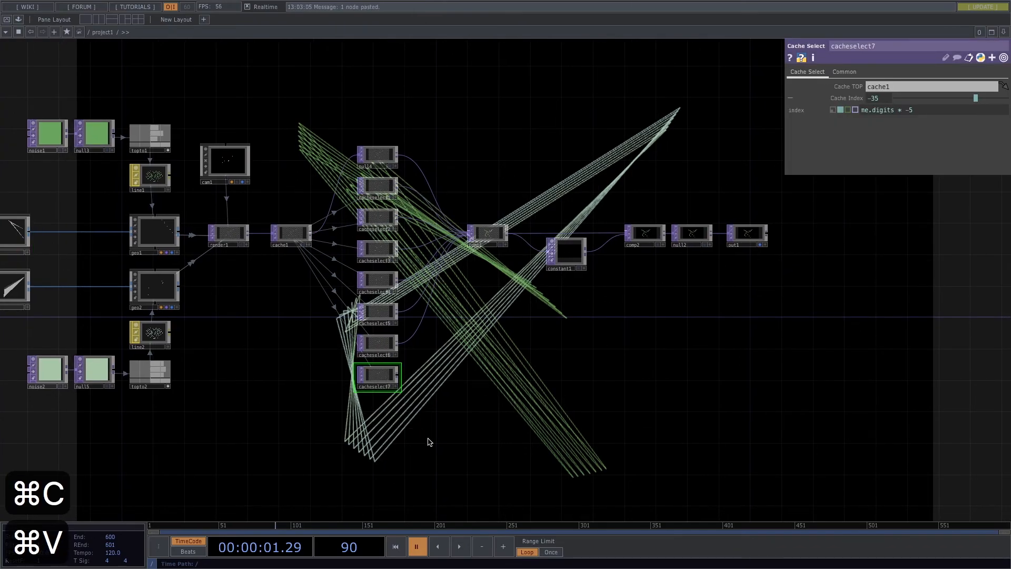
key(super+v)
key(super+v)
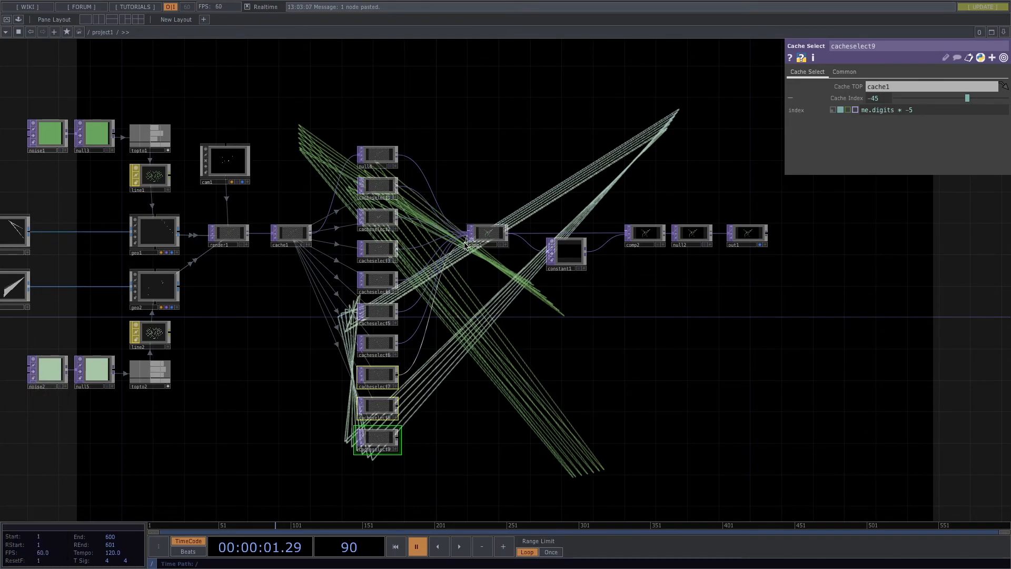
scroll(445, 345, right, 5)
key(space)
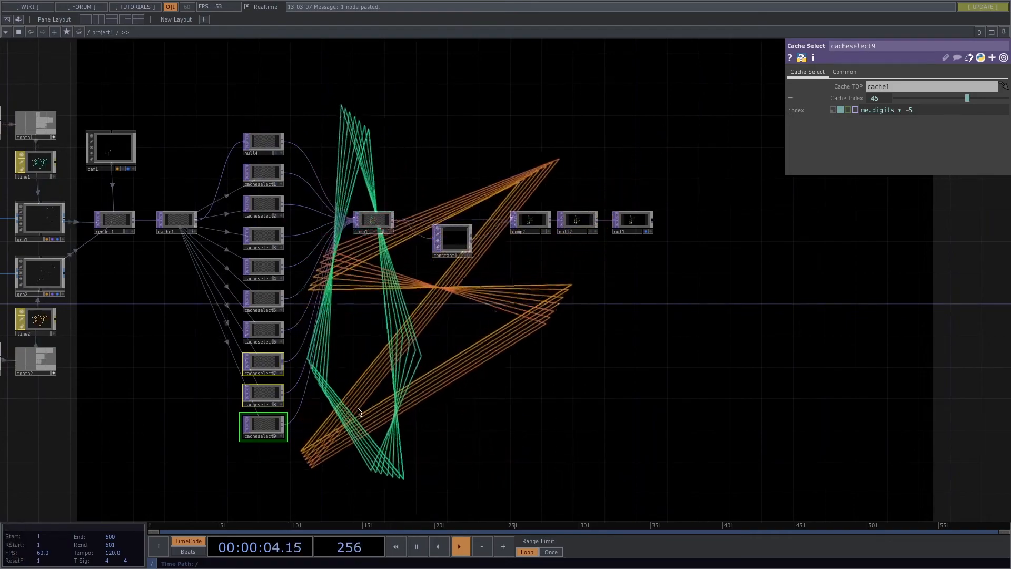
- View the output full screen in Perform mode and return to the network
scroll(358, 411, up, 3)
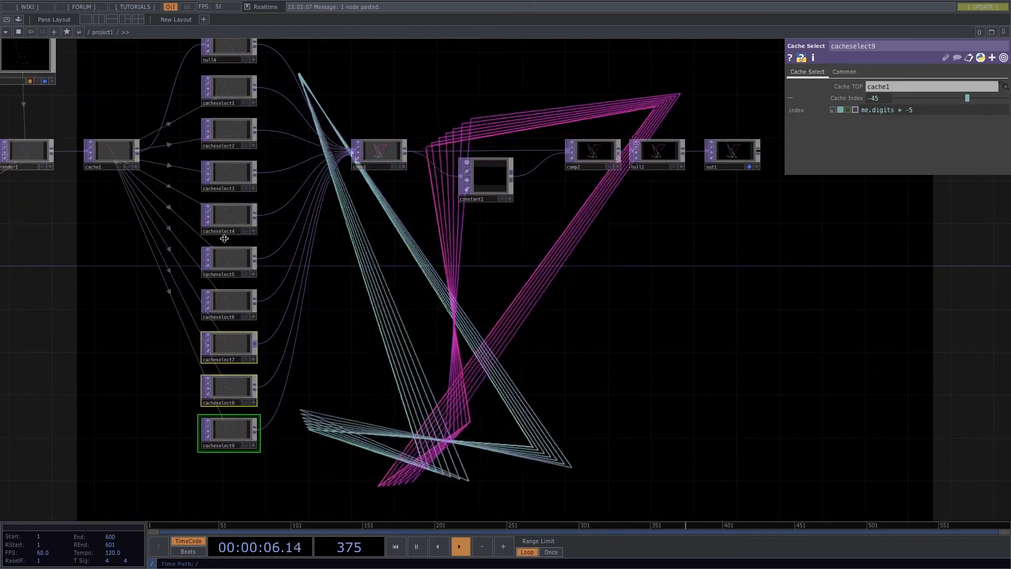
scroll(366, 345, right, 4)
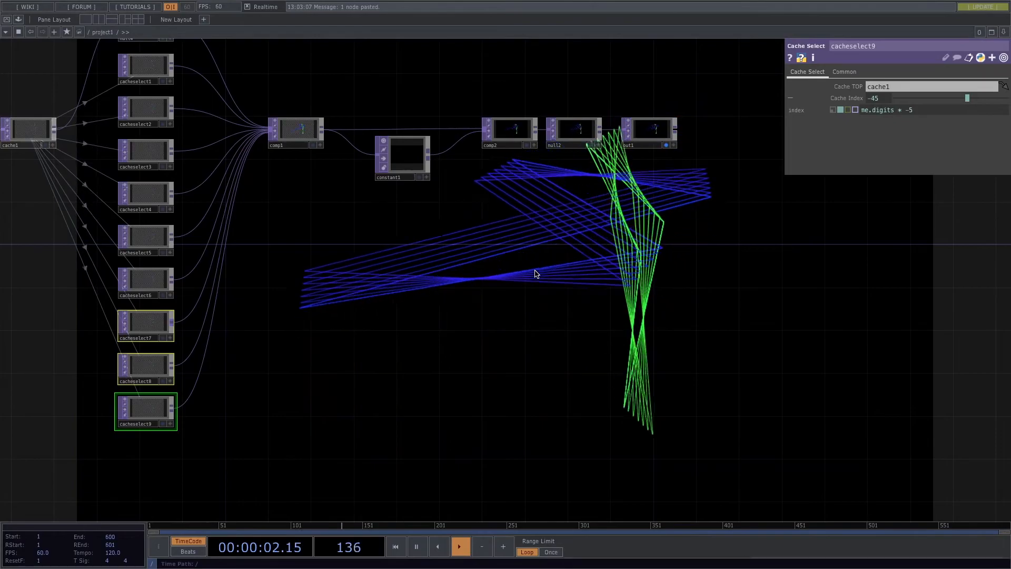
key(F1)
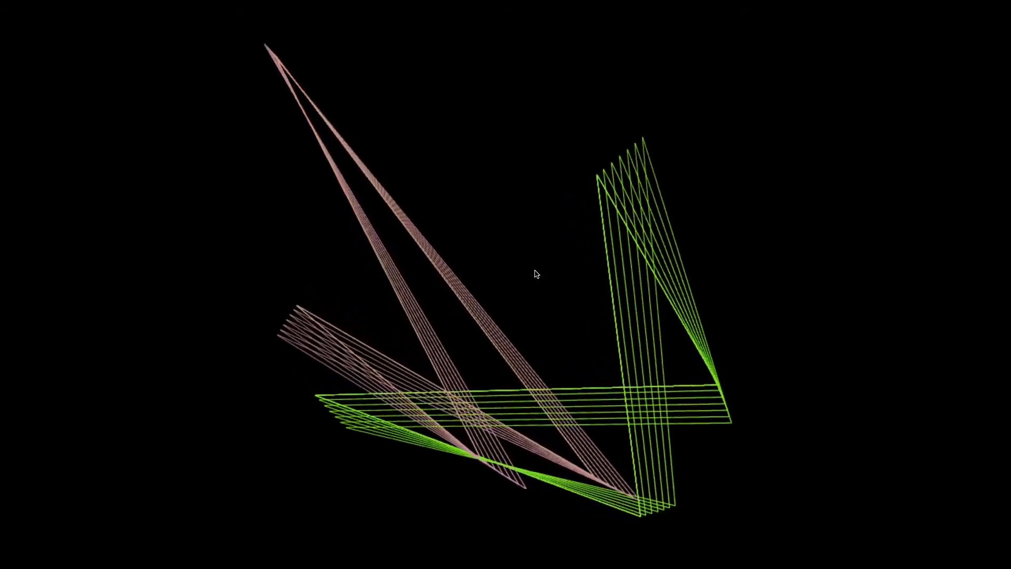
key(Escape)
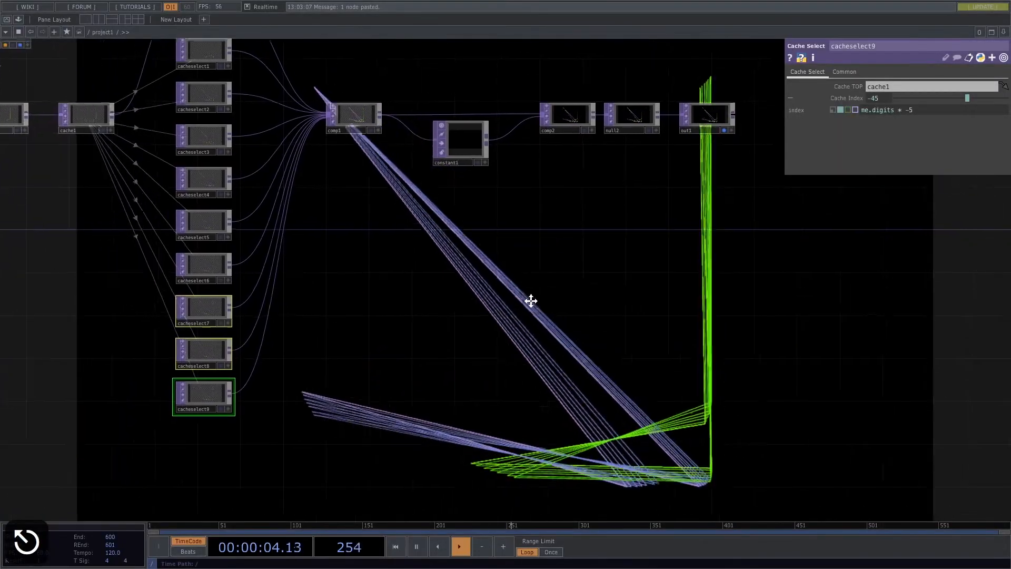
- Compare the Cache Index of cacheselect7 and cacheselect9 with the Cache Size of cache1
drag(531, 301, 557, 294)
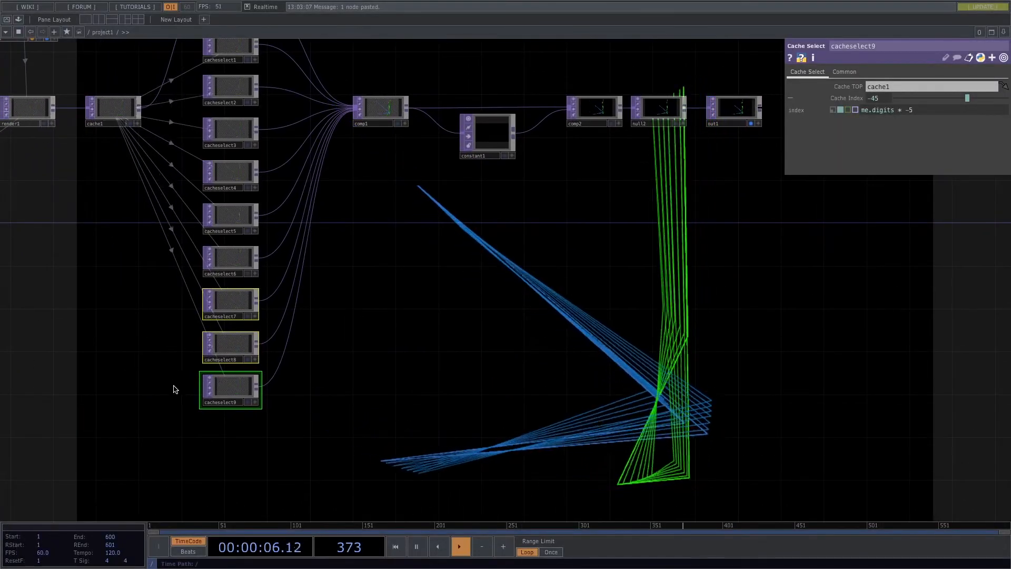
drag(180, 395, 233, 419)
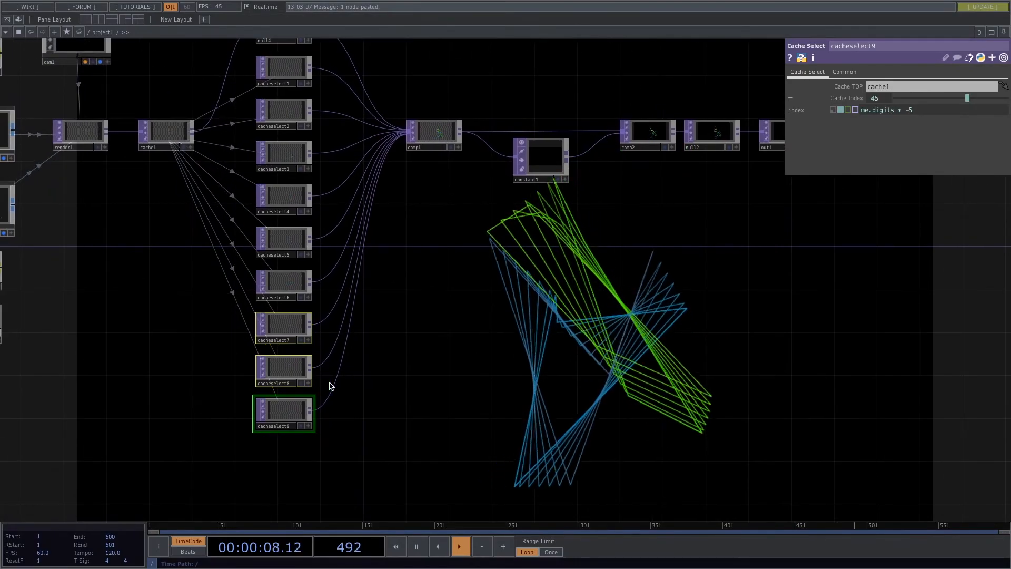
drag(215, 305, 237, 328)
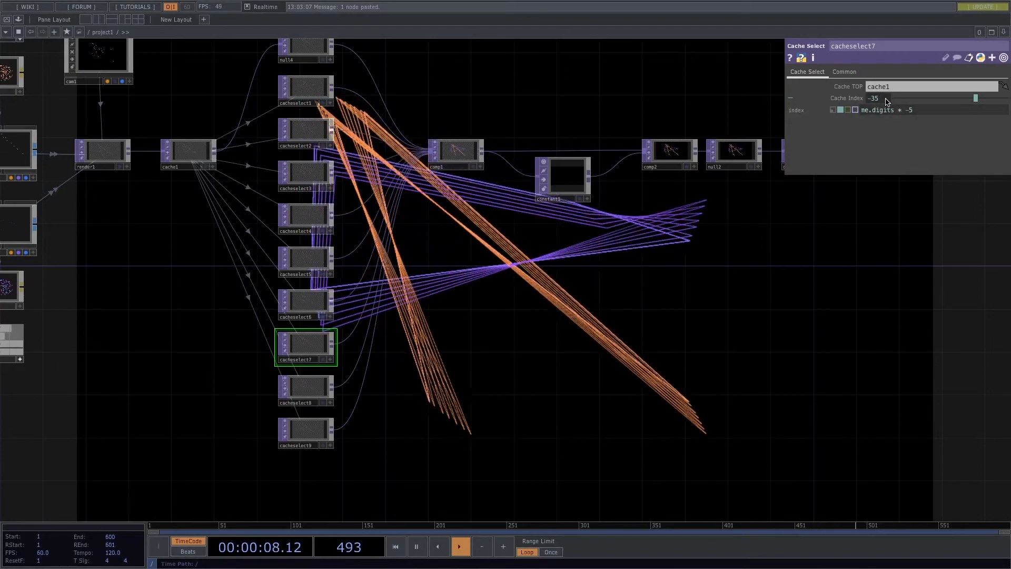
click(196, 156)
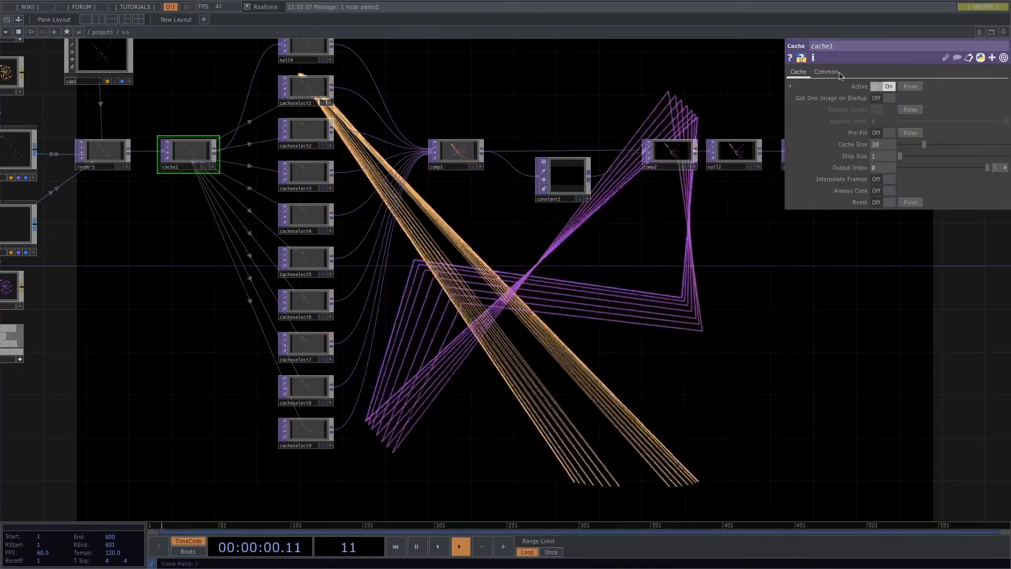
click(301, 435)
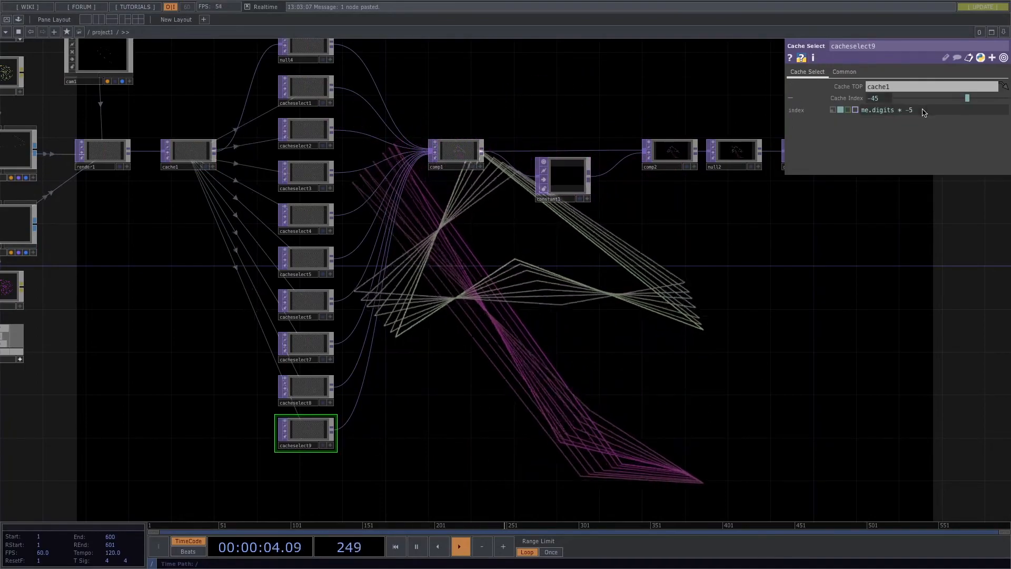
drag(302, 476, 302, 430)
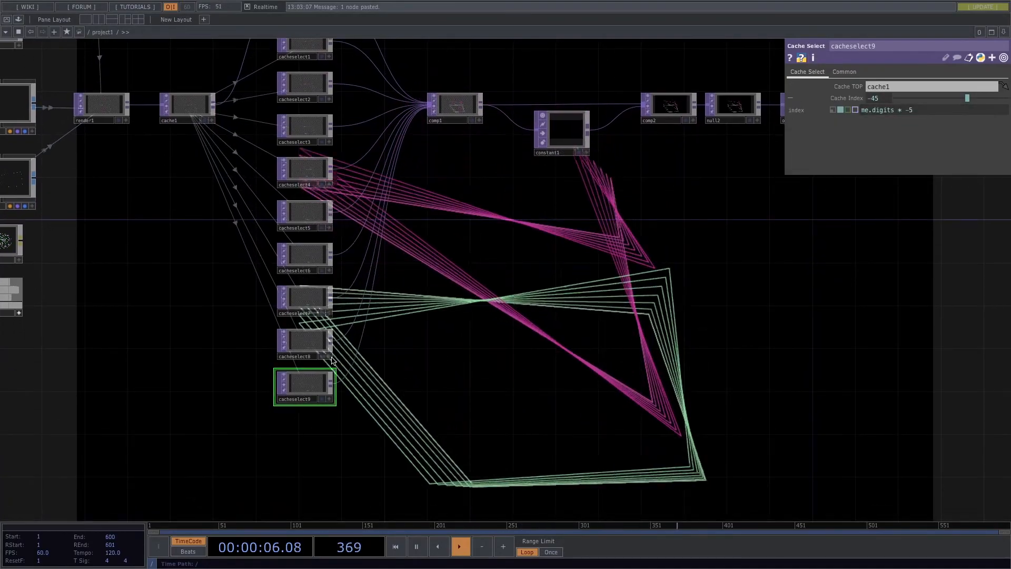
drag(413, 429, 446, 439)
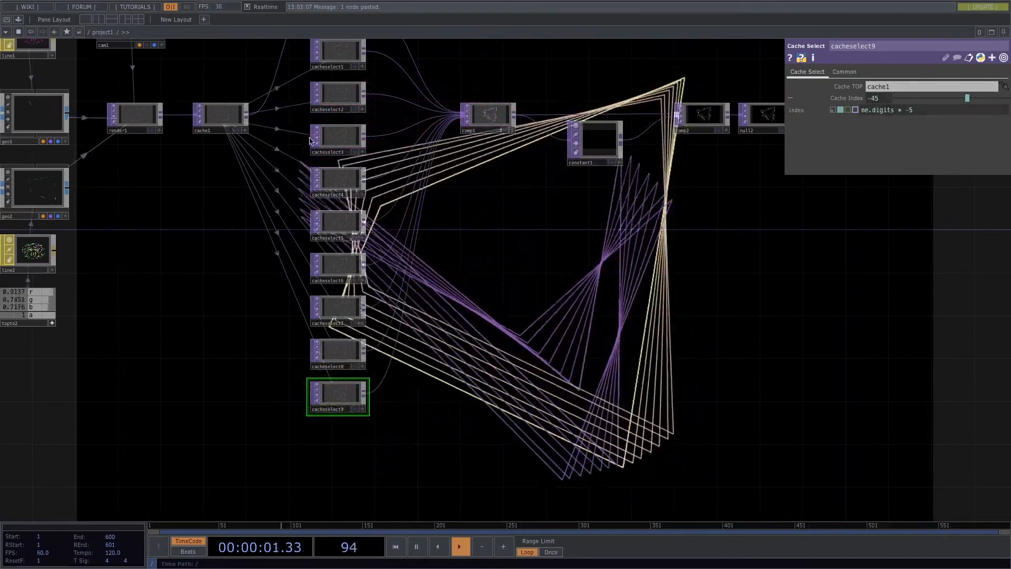
- Set the Cache Size of cache1 to 45 and view the output in Perform mode
click(219, 125)
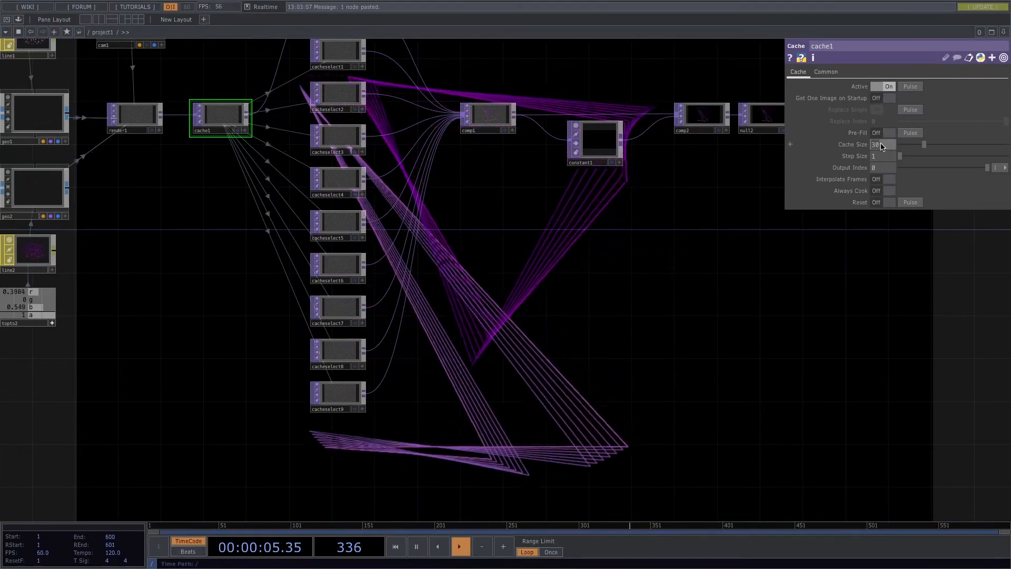
text(45)
key(Return)
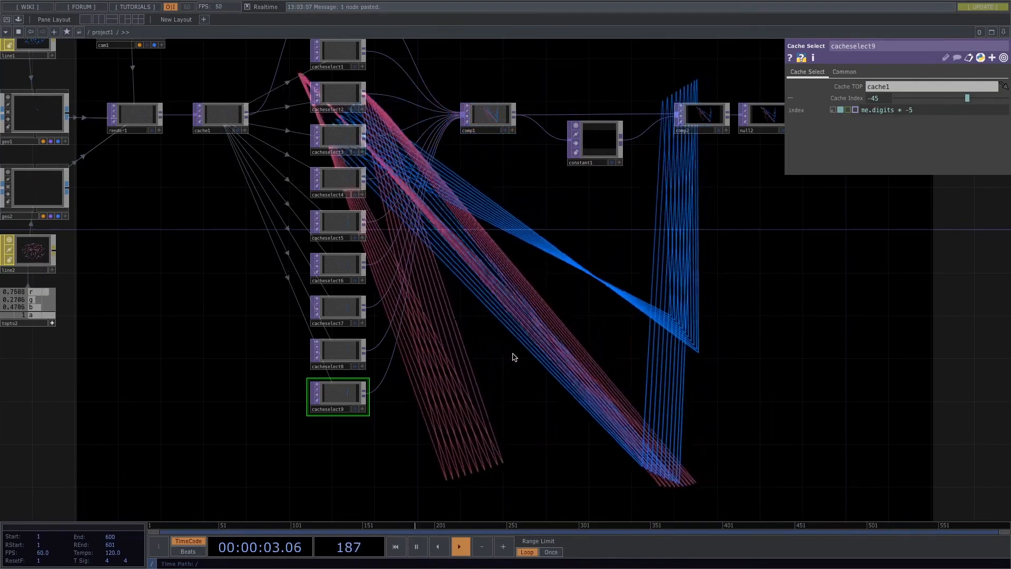
key(F1)
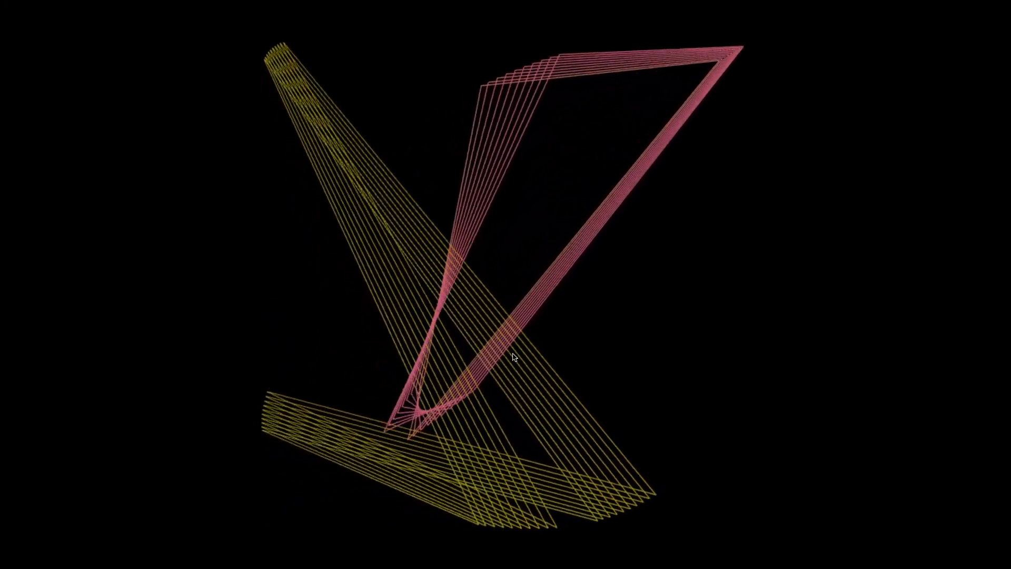
- Delete cacheselect7, cacheselect8 and cacheselect9, and view the output in Perform mode again
key(Escape)
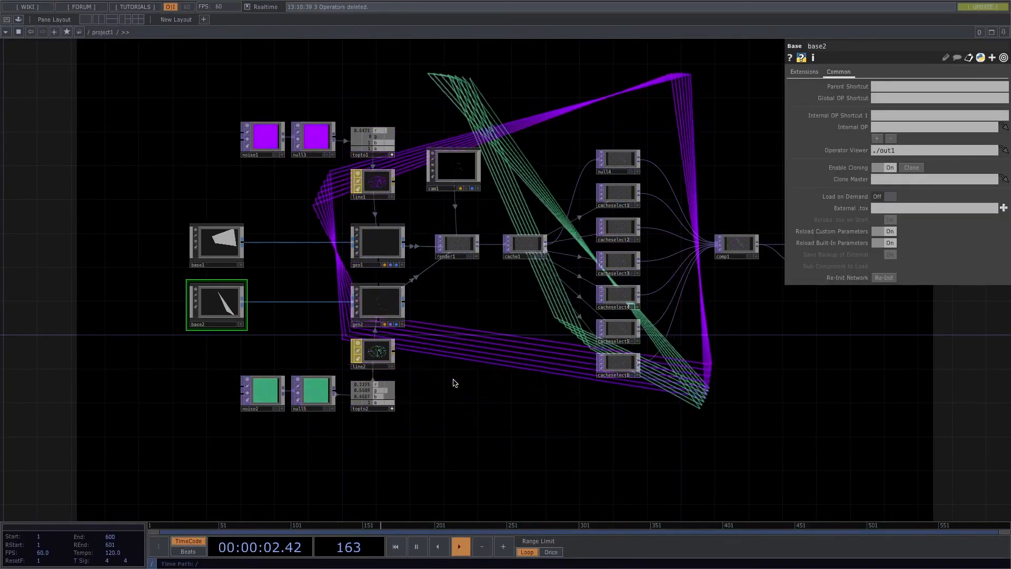
key(F1)
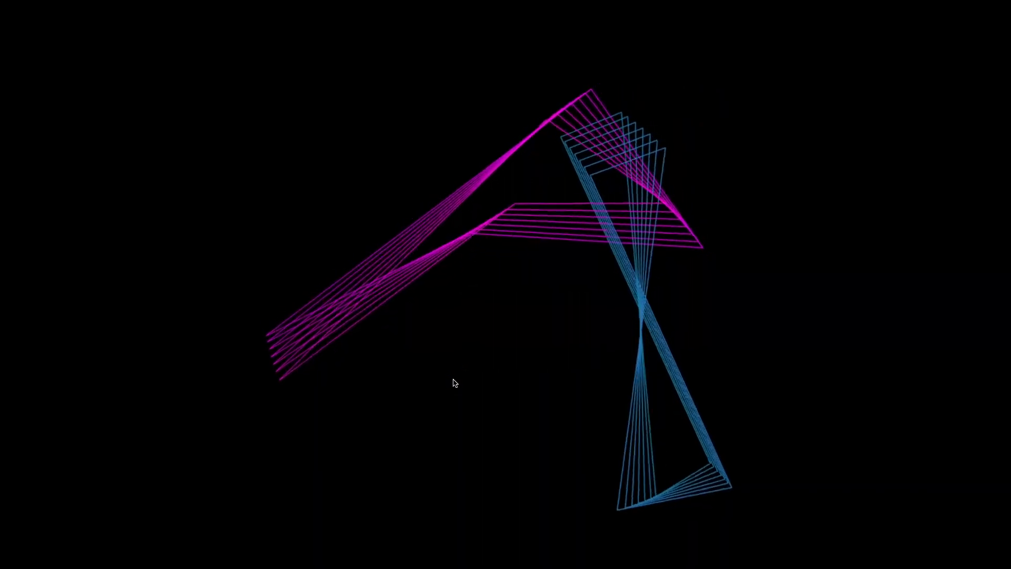